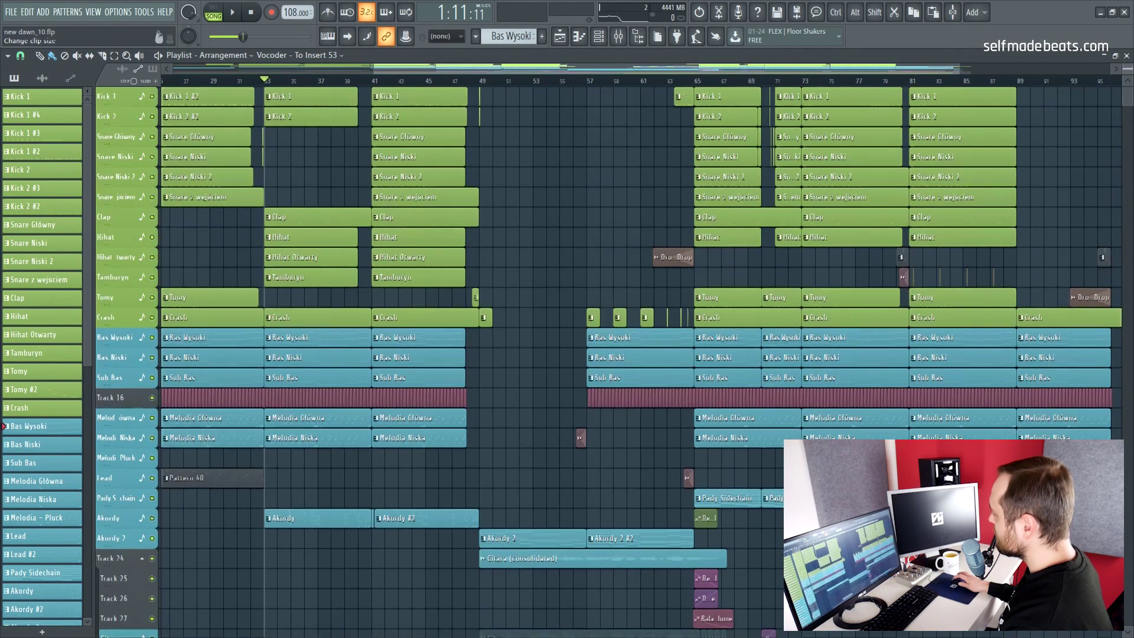
Review the whole arrangement from bar 1 onward and select the vocal recording clips on Track 31 starting at bar 33
{"action": "scroll", "coordinate": [641, 360], "scroll_direction": "down", "scroll_amount": 3}
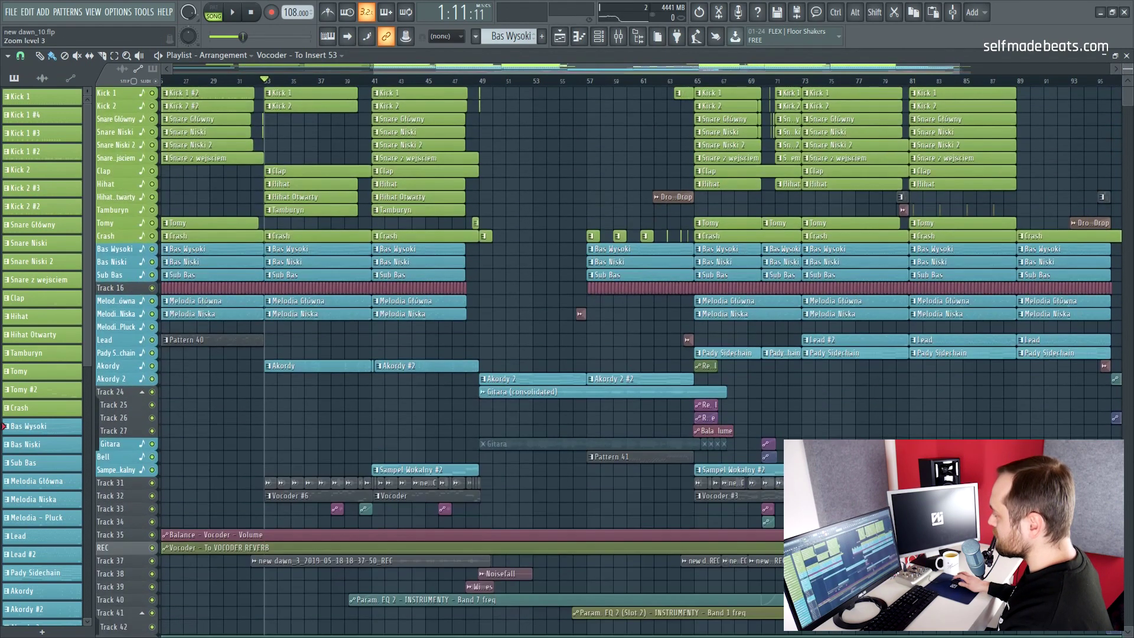
{"action": "left_click_drag", "start_coordinate": [961, 69], "coordinate": [992, 69]}
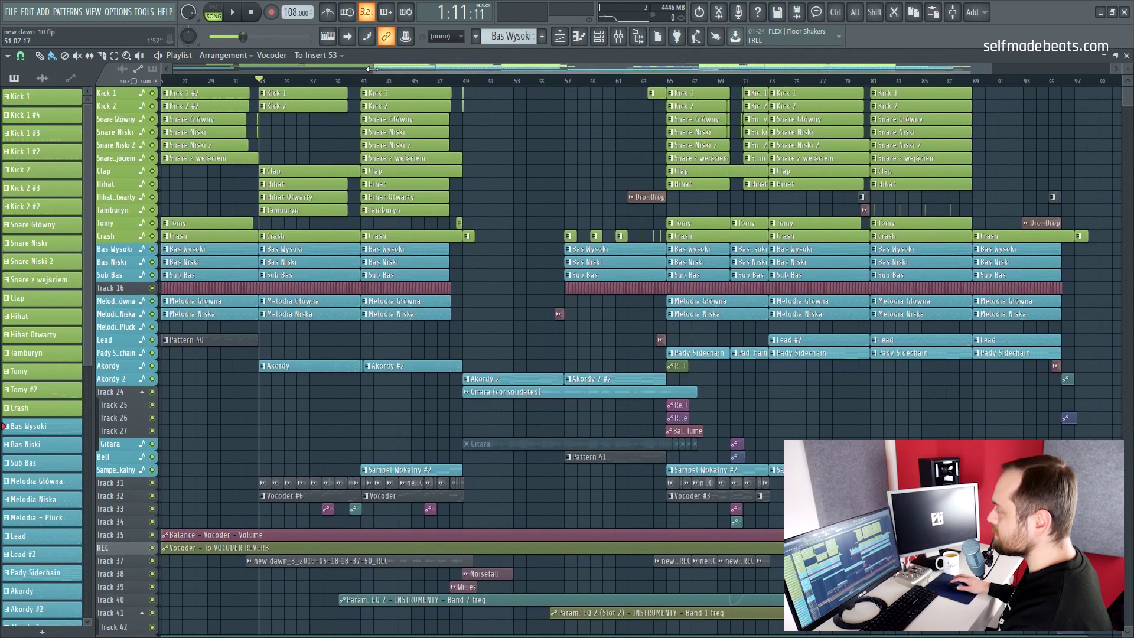
{"action": "left_click_drag", "start_coordinate": [374, 70], "coordinate": [168, 69]}
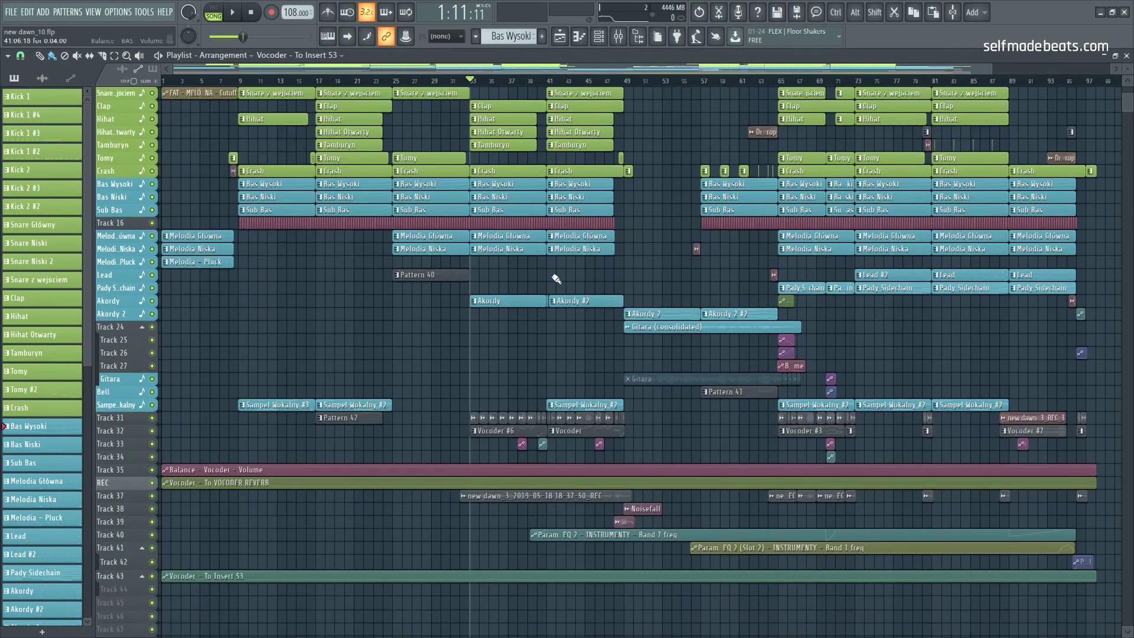
{"action": "scroll", "coordinate": [557, 278], "scroll_direction": "down", "scroll_amount": 3}
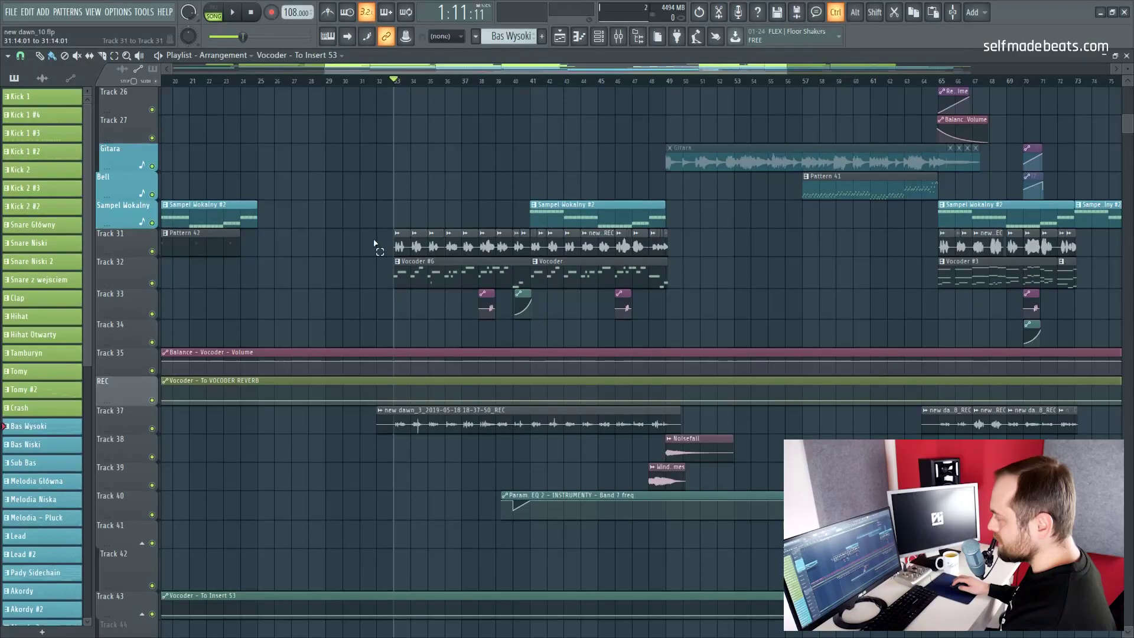
{"action": "left_click", "coordinate": [627, 237]}
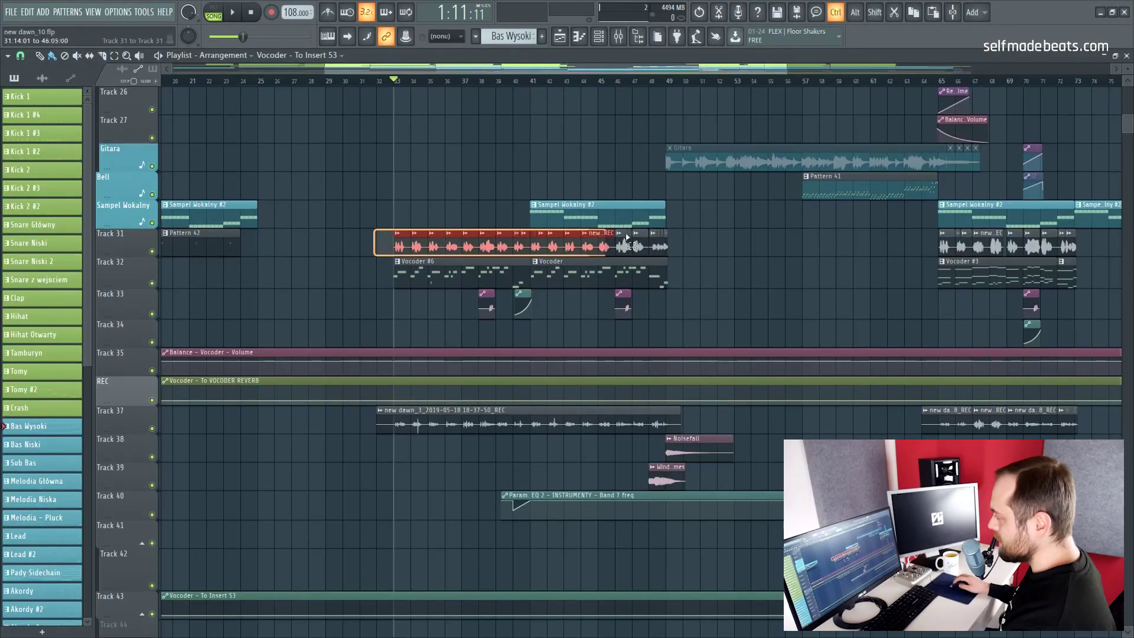
Select all Vocoder pattern clips on Track 32 and open the Vocoder channel from the channel rack
{"action": "scroll", "coordinate": [1107, 241], "scroll_direction": "down", "scroll_amount": 3}
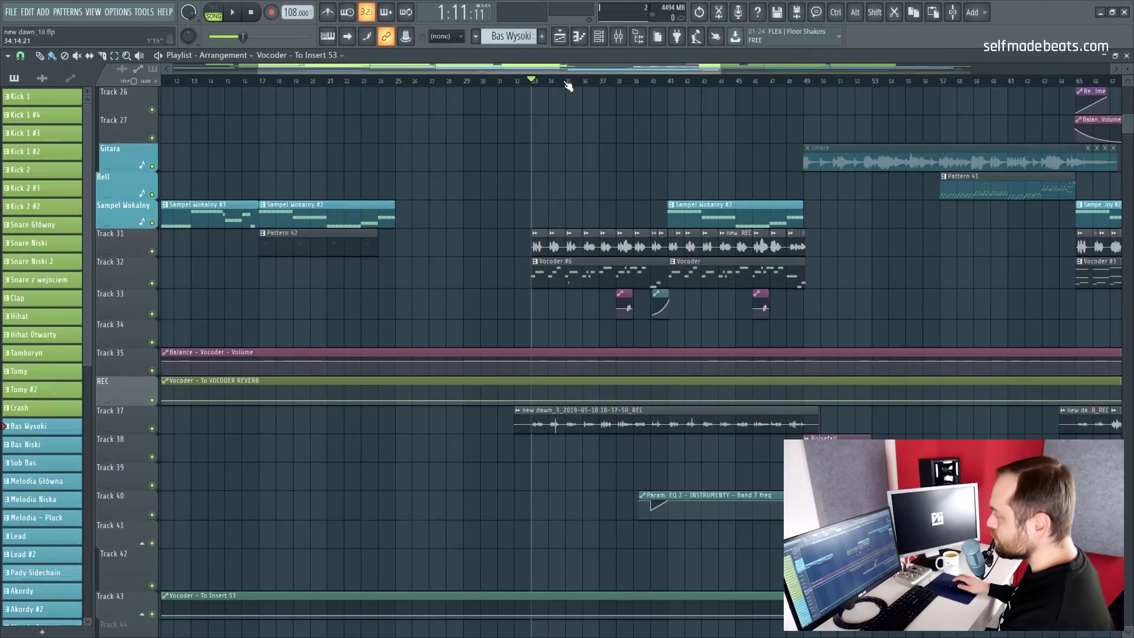
{"action": "scroll", "coordinate": [567, 85], "scroll_direction": "down", "scroll_amount": 2}
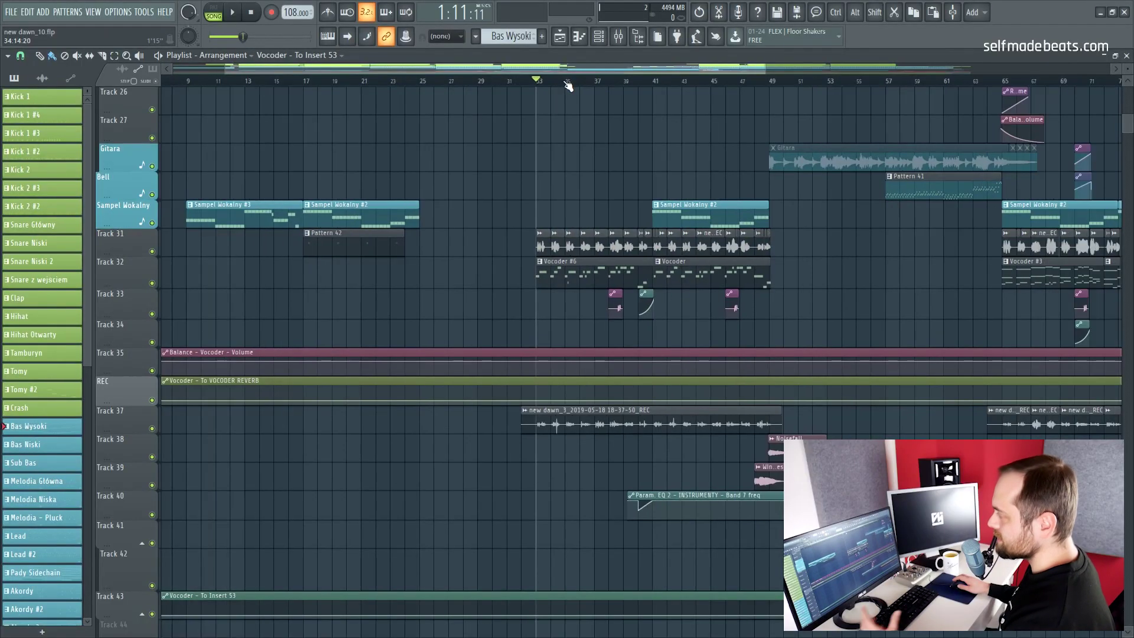
{"action": "scroll", "coordinate": [567, 85], "scroll_direction": "down", "scroll_amount": 2}
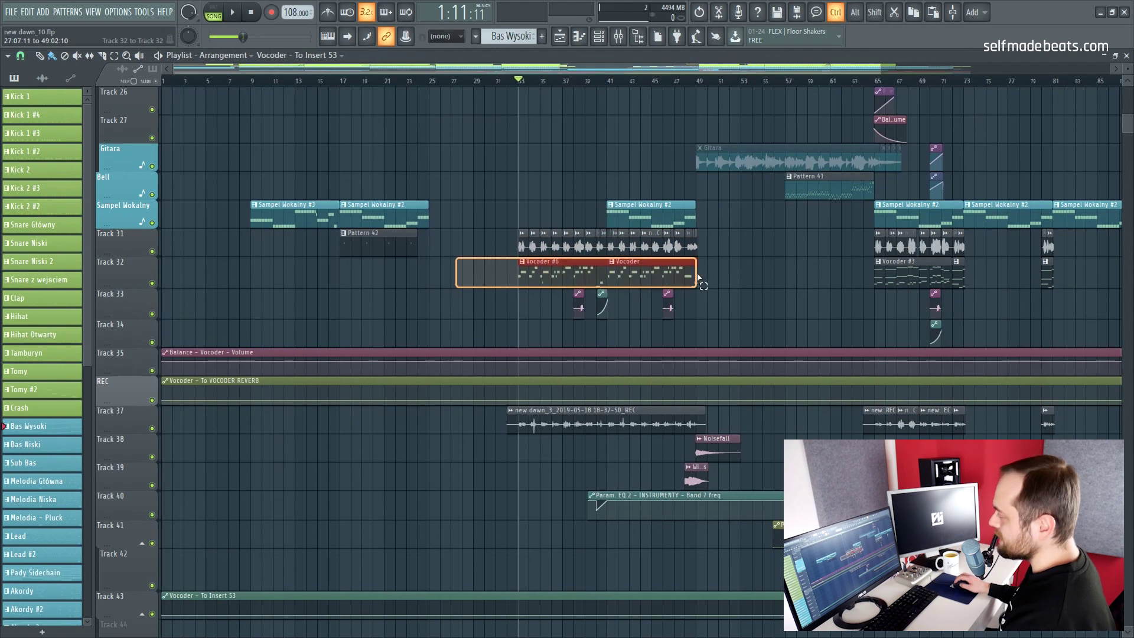
{"action": "left_click_drag", "start_coordinate": [776, 279], "coordinate": [1089, 277]}
{"action": "left_click", "coordinate": [599, 36]}
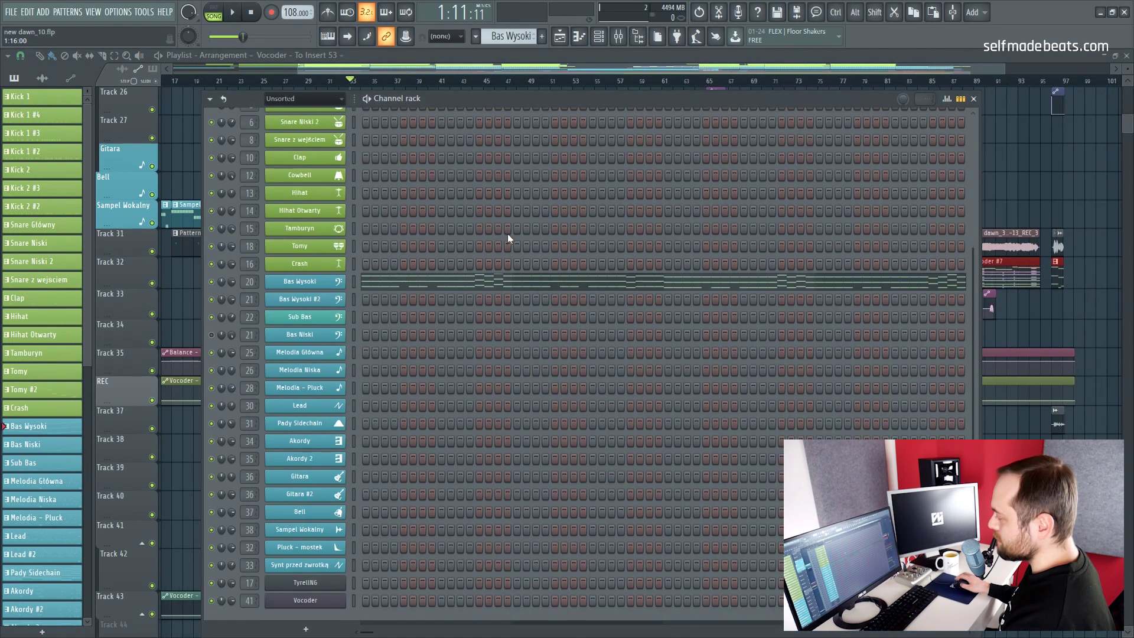
{"action": "left_click", "coordinate": [313, 600]}
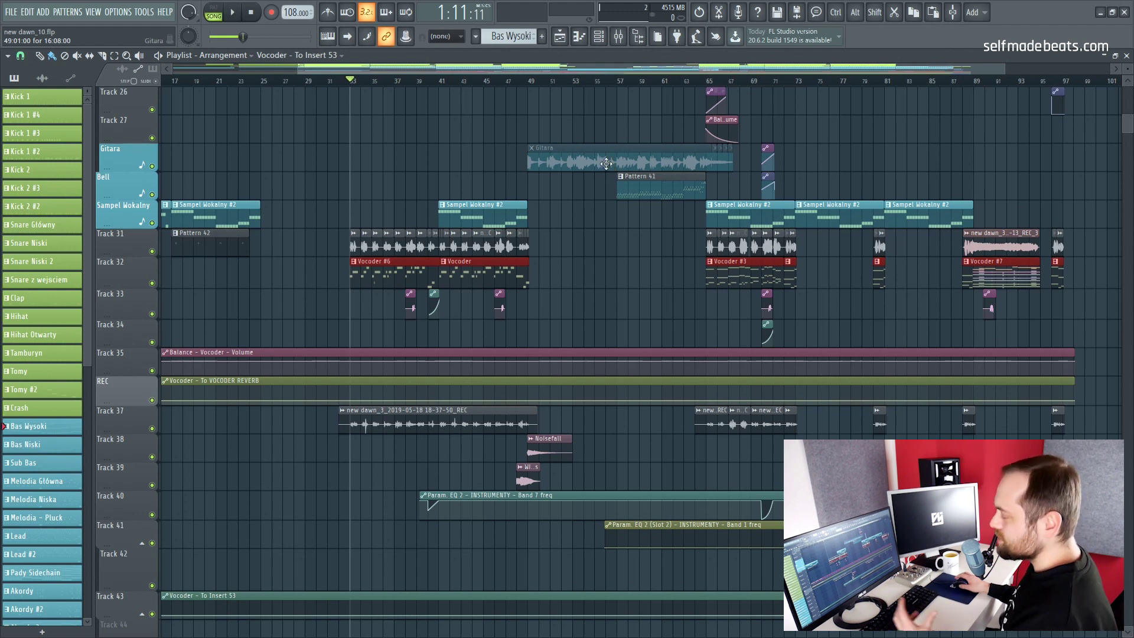
Place a copy of the first Track 31 vocal recording at bar 104 on the same track and extend it to about bar 121
{"action": "scroll", "coordinate": [534, 81], "scroll_direction": "up", "scroll_amount": 1}
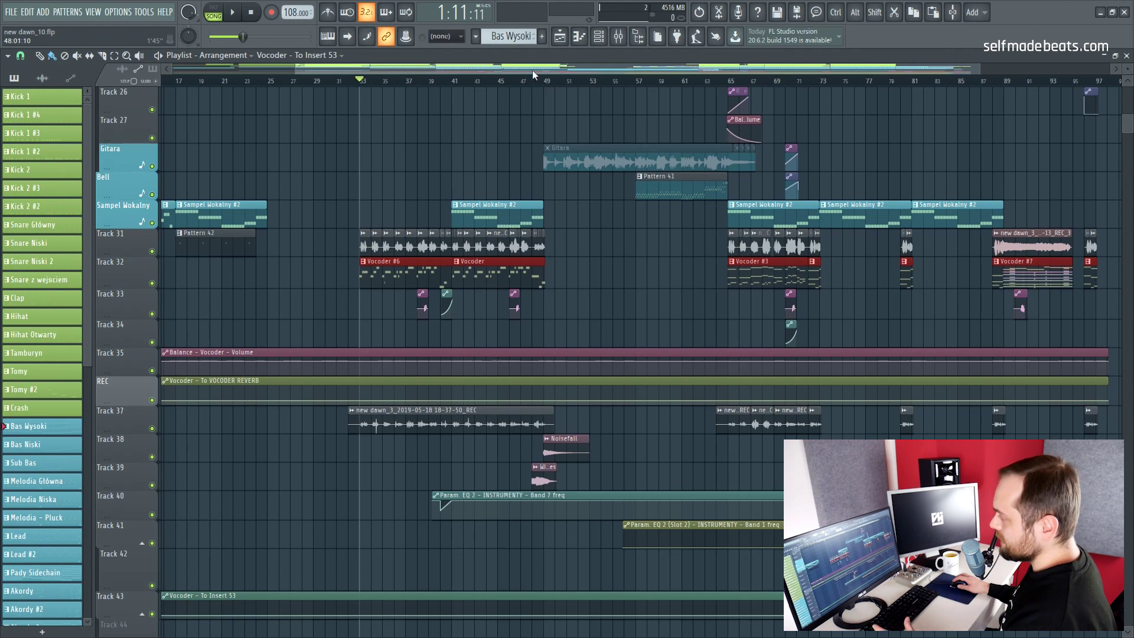
{"action": "left_click", "coordinate": [363, 245]}
{"action": "left_click_drag", "start_coordinate": [486, 73], "coordinate": [716, 71]}
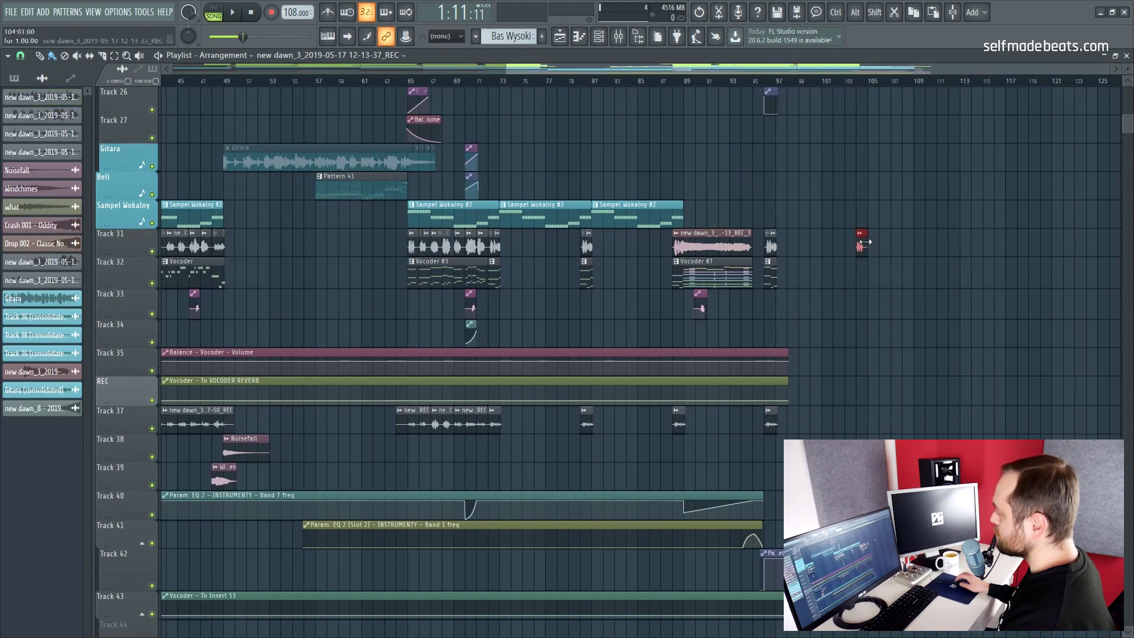
{"action": "left_click_drag", "start_coordinate": [866, 242], "coordinate": [1051, 242]}
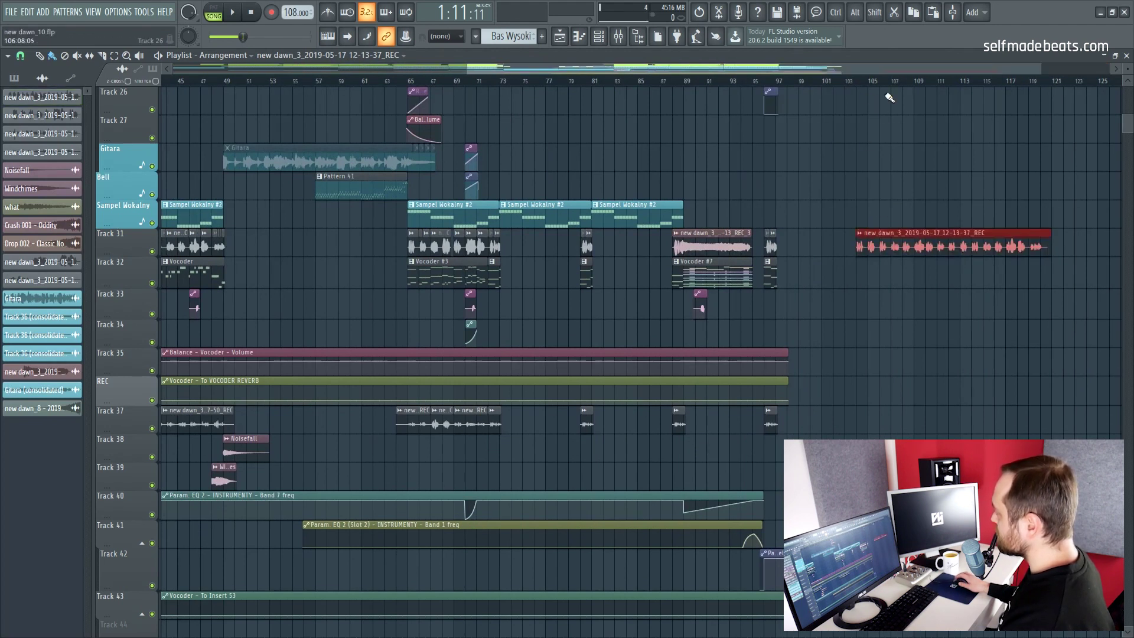
Make the vocal clip at bar 104 unique and check its channel settings
{"action": "scroll", "coordinate": [879, 69], "scroll_direction": "up", "scroll_amount": 3}
{"action": "left_click_drag", "start_coordinate": [878, 69], "coordinate": [910, 70]}
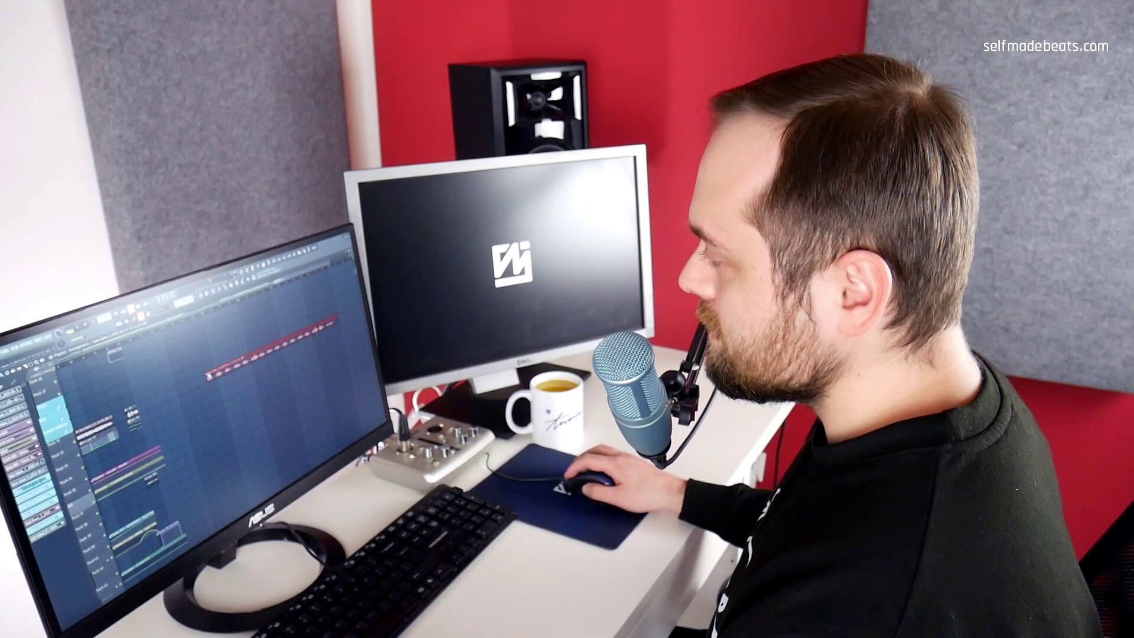
{"action": "left_click", "coordinate": [521, 233]}
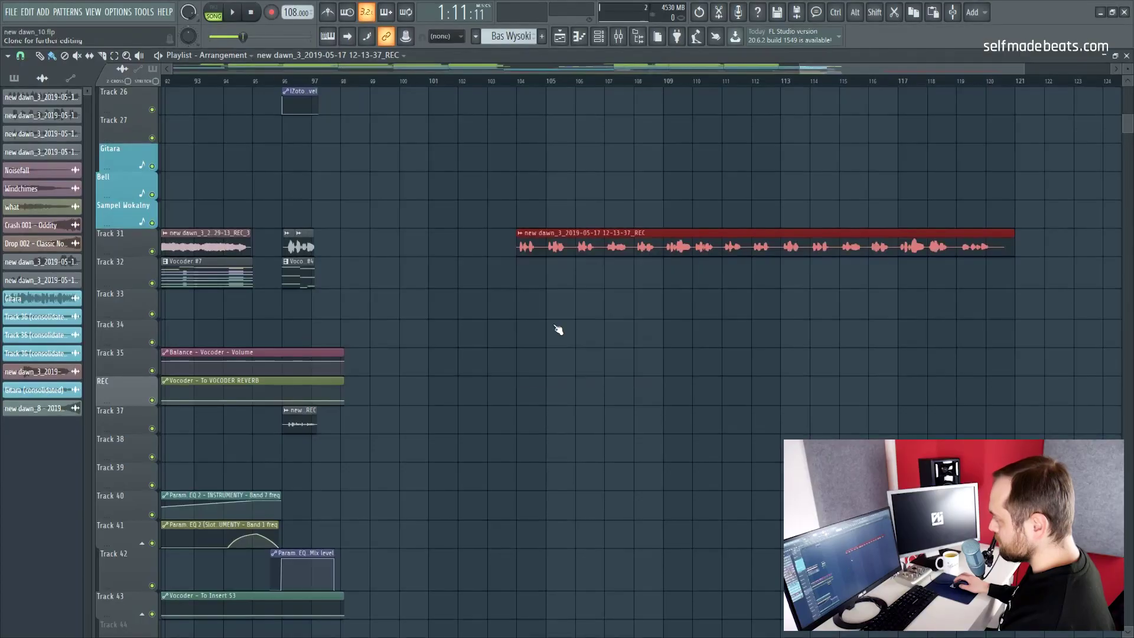
{"action": "double_click", "coordinate": [530, 248]}
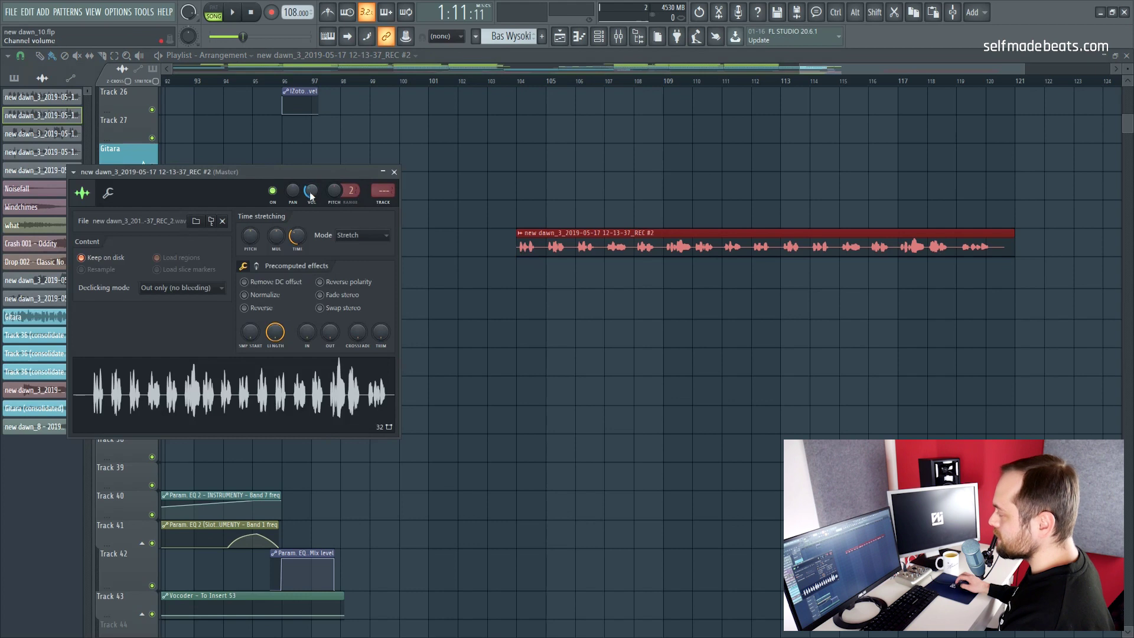
{"action": "left_click", "coordinate": [393, 172]}
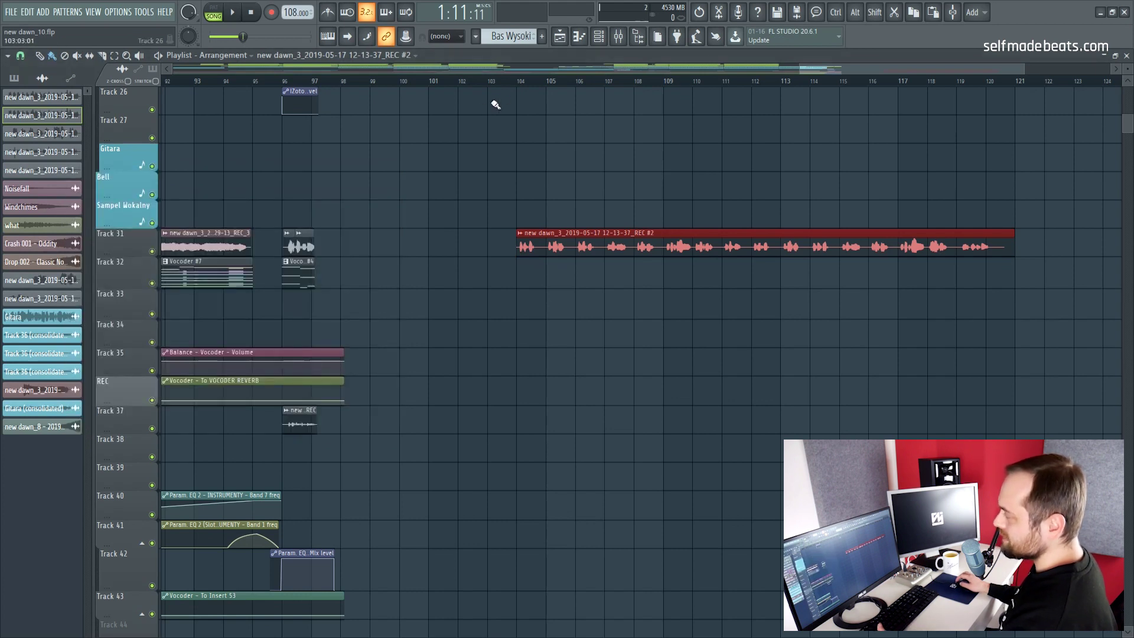
Play back the unique vocal clip on Track 31 from bar 104 to hear the raw recording
{"action": "key", "text": "space"}
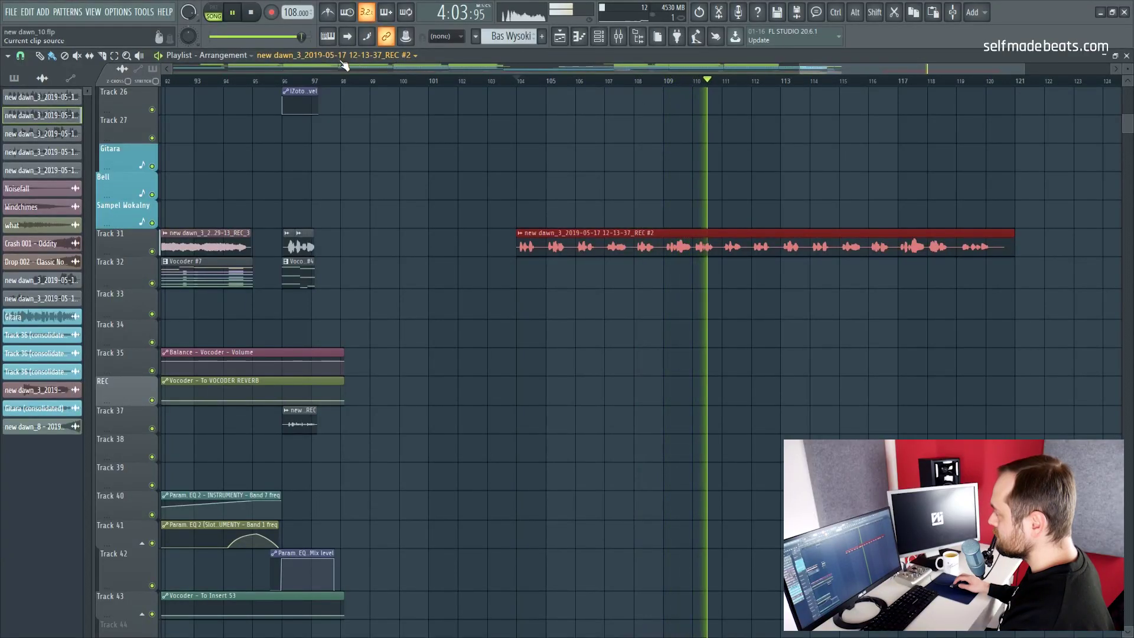
{"action": "left_click", "coordinate": [258, 16]}
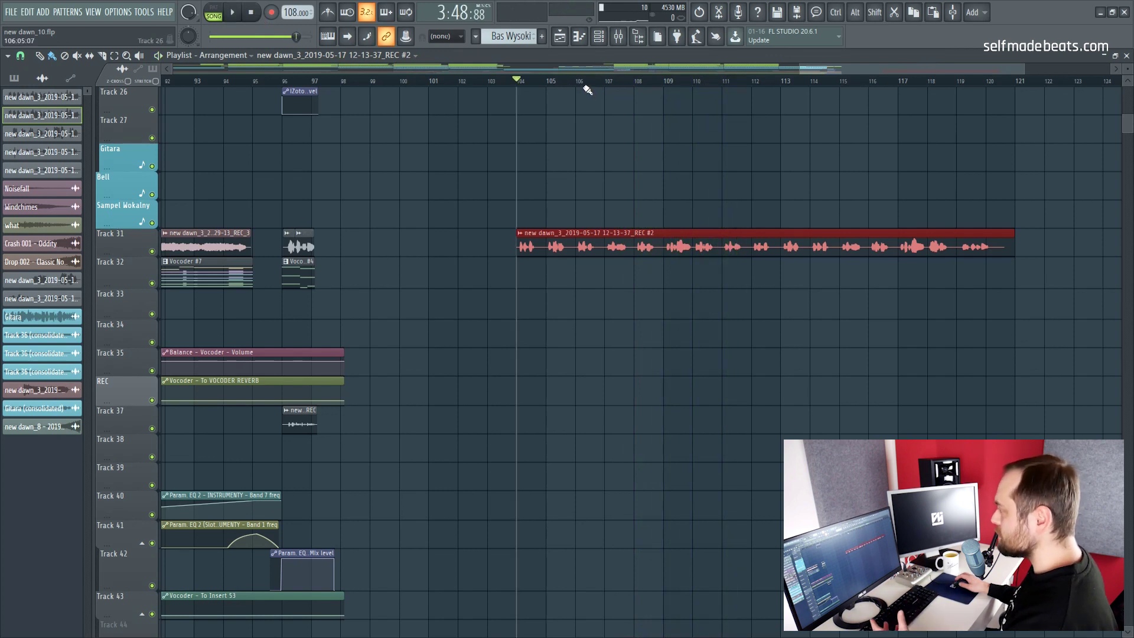
{"action": "scroll", "coordinate": [588, 90], "scroll_direction": "down", "scroll_amount": 5}
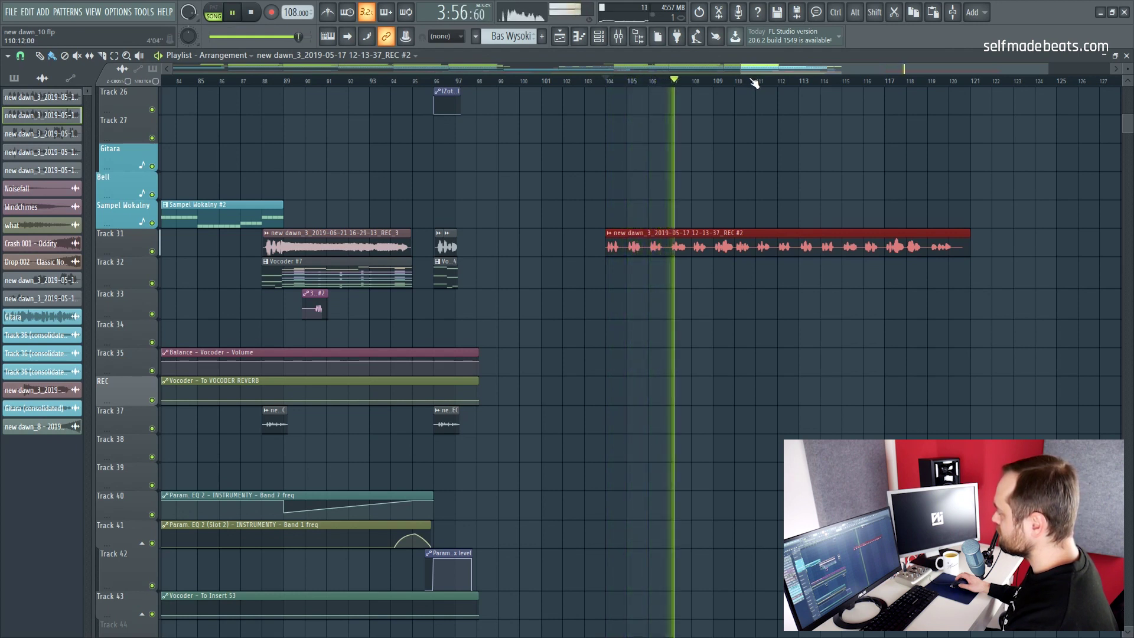
{"action": "key", "text": "space"}
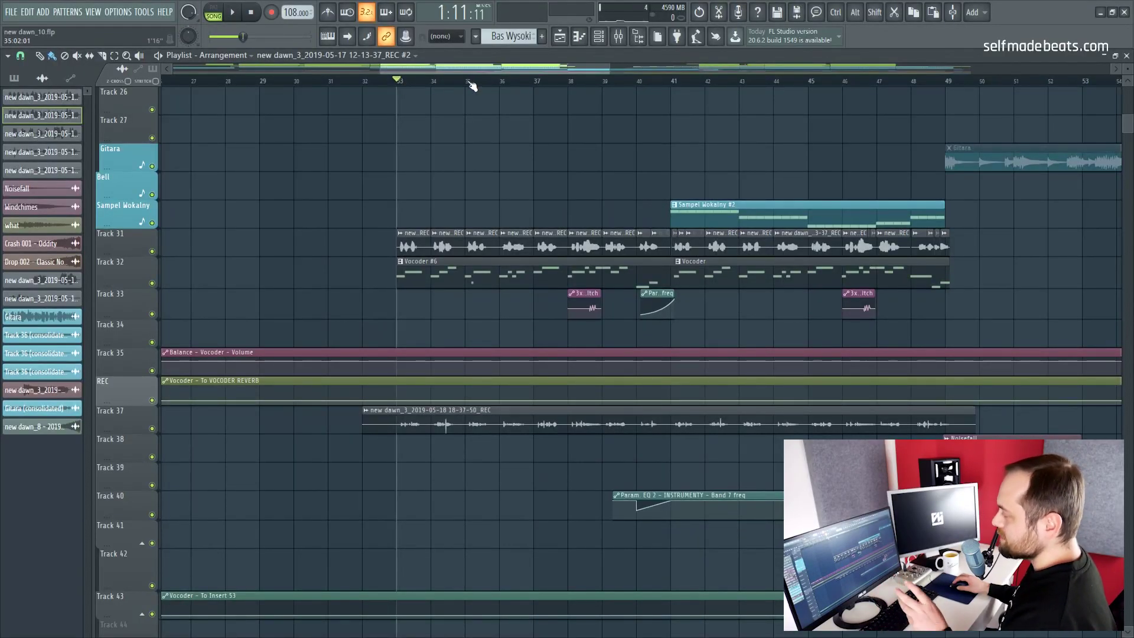
Inspect the 3x Osc - Channel pitch automation clip on Track 33 at bar 38 and make it the current clip
{"action": "scroll", "coordinate": [576, 86], "scroll_direction": "up", "scroll_amount": 4}
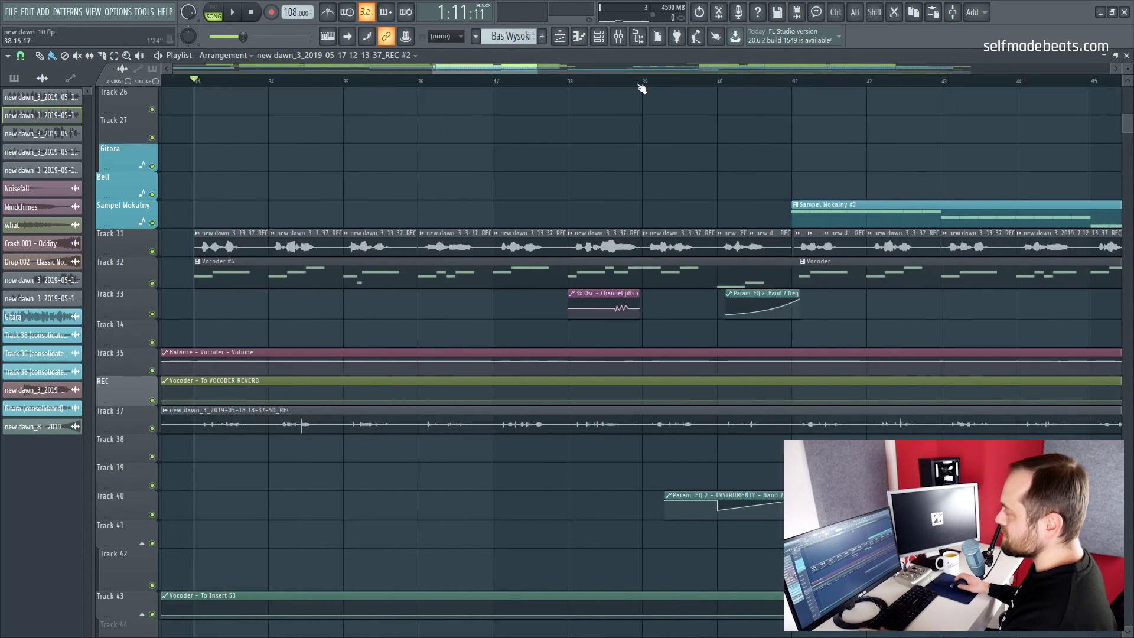
{"action": "scroll", "coordinate": [638, 89], "scroll_direction": "up", "scroll_amount": 1}
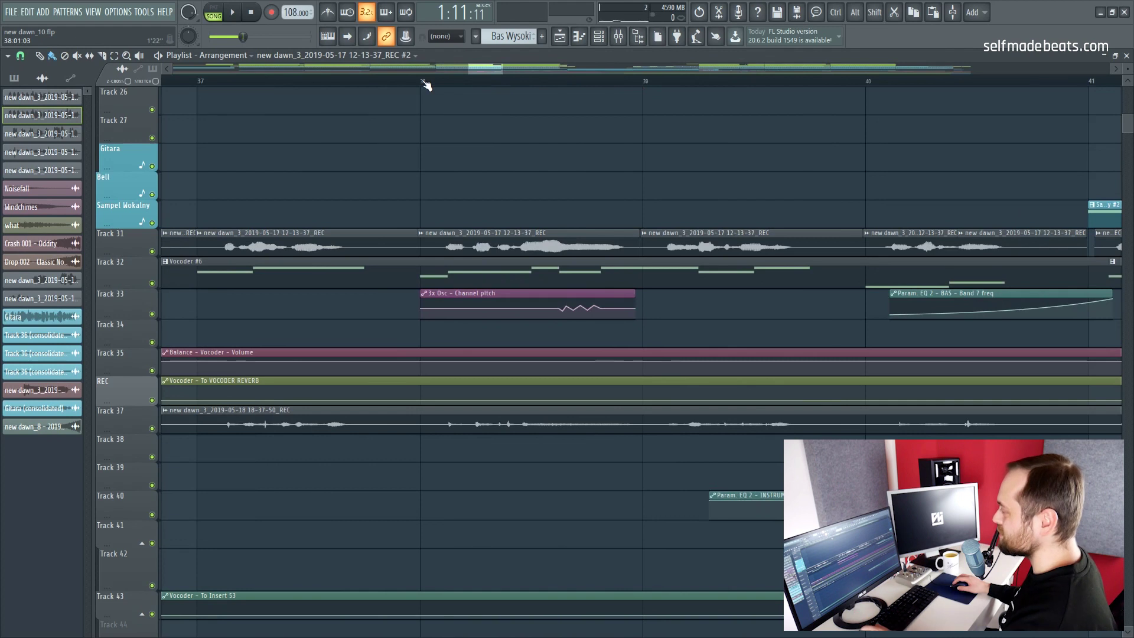
{"action": "scroll", "coordinate": [425, 83], "scroll_direction": "up", "scroll_amount": 3}
{"action": "mouse_move", "coordinate": [761, 312]}
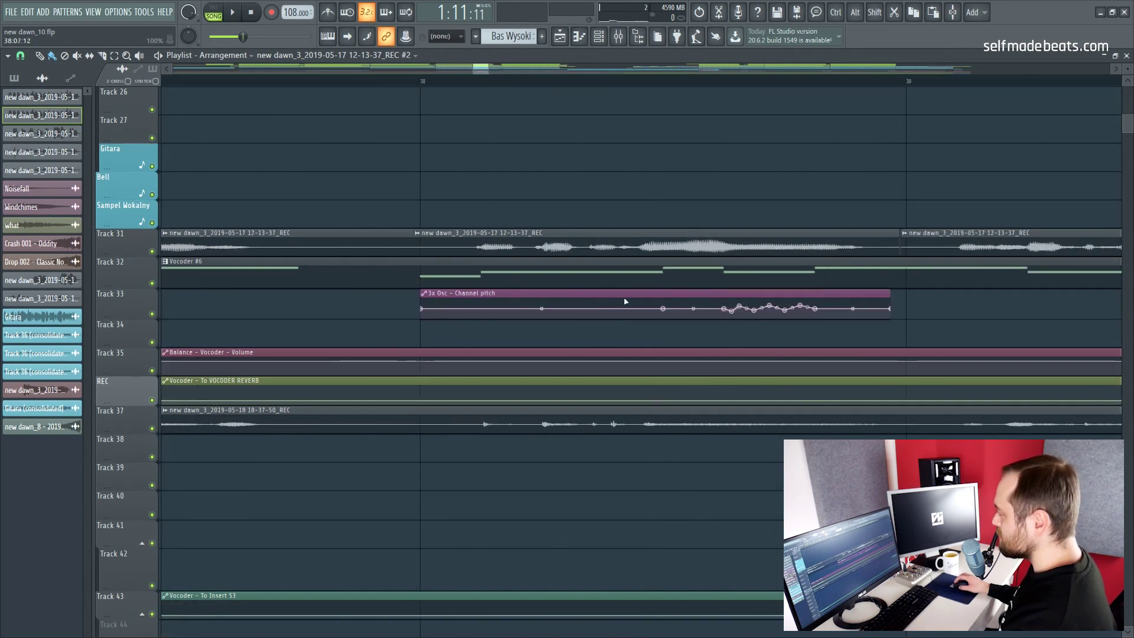
{"action": "left_click", "coordinate": [735, 306]}
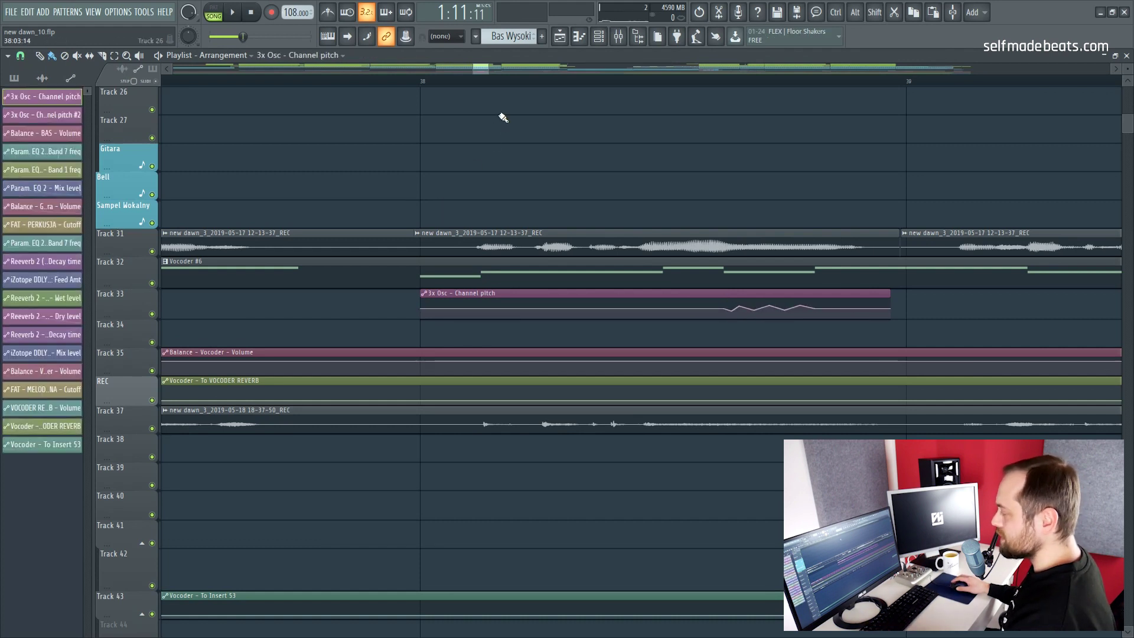
Play the passage from bar 38 to hear the channel pitch automation on the vocoder
{"action": "scroll", "coordinate": [524, 104], "scroll_direction": "down", "scroll_amount": 5}
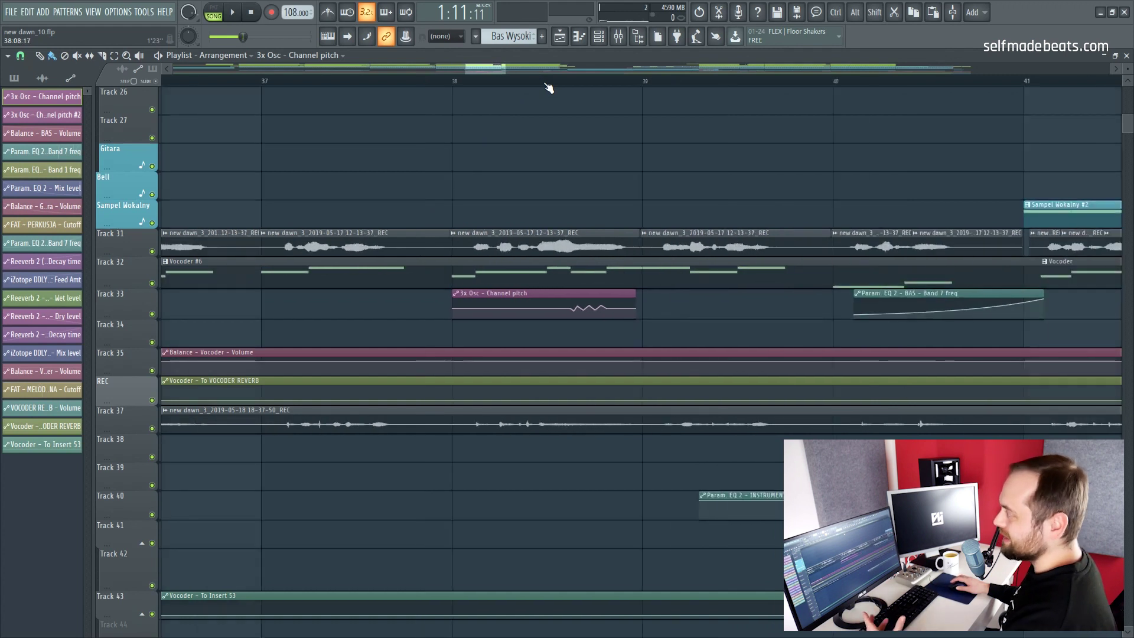
{"action": "left_click", "coordinate": [455, 80]}
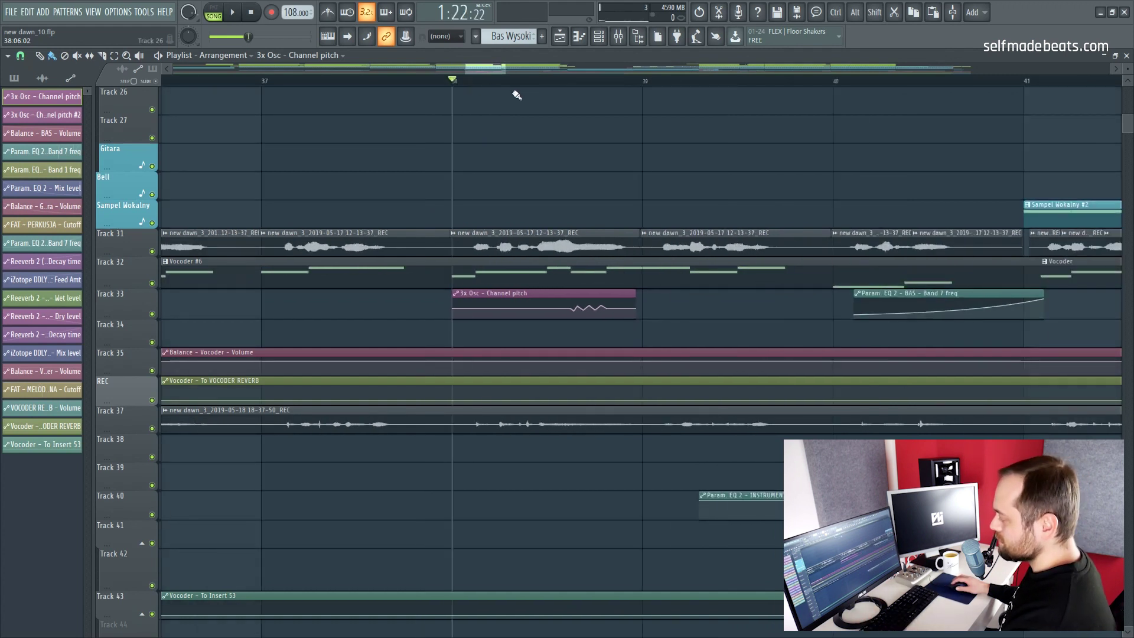
{"action": "key", "text": "space"}
{"action": "key", "text": "space"}
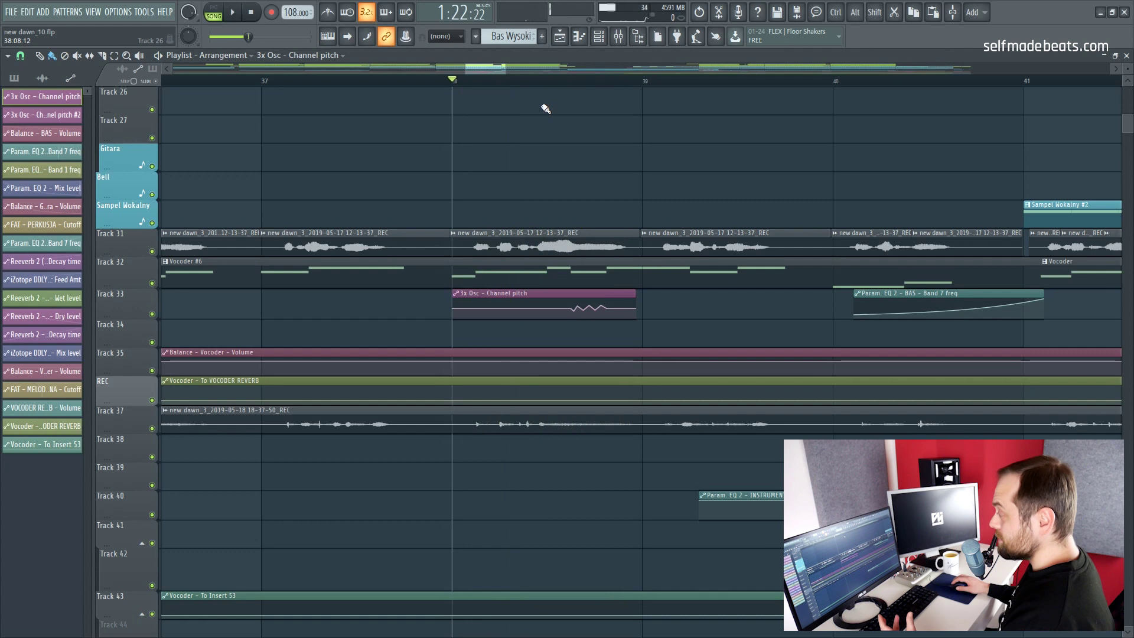
Move the playback position through the starts of the vocal phrases at bars 33, 34, 35 and 36
{"action": "scroll", "coordinate": [552, 89], "scroll_direction": "down", "scroll_amount": 4}
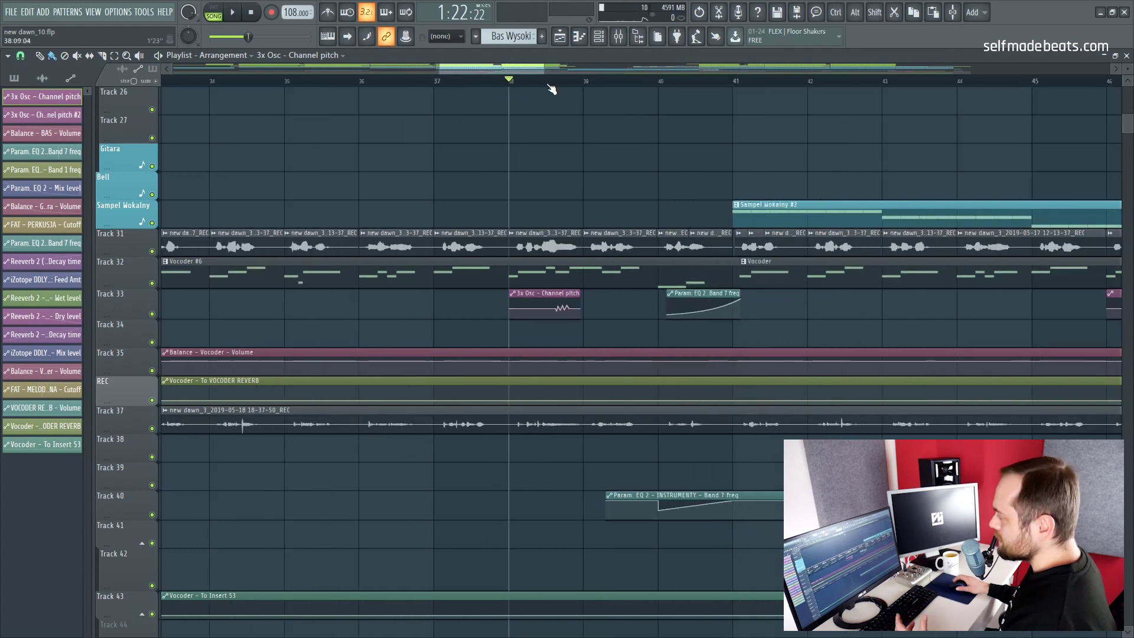
{"action": "scroll", "coordinate": [552, 89], "scroll_direction": "down", "scroll_amount": 2}
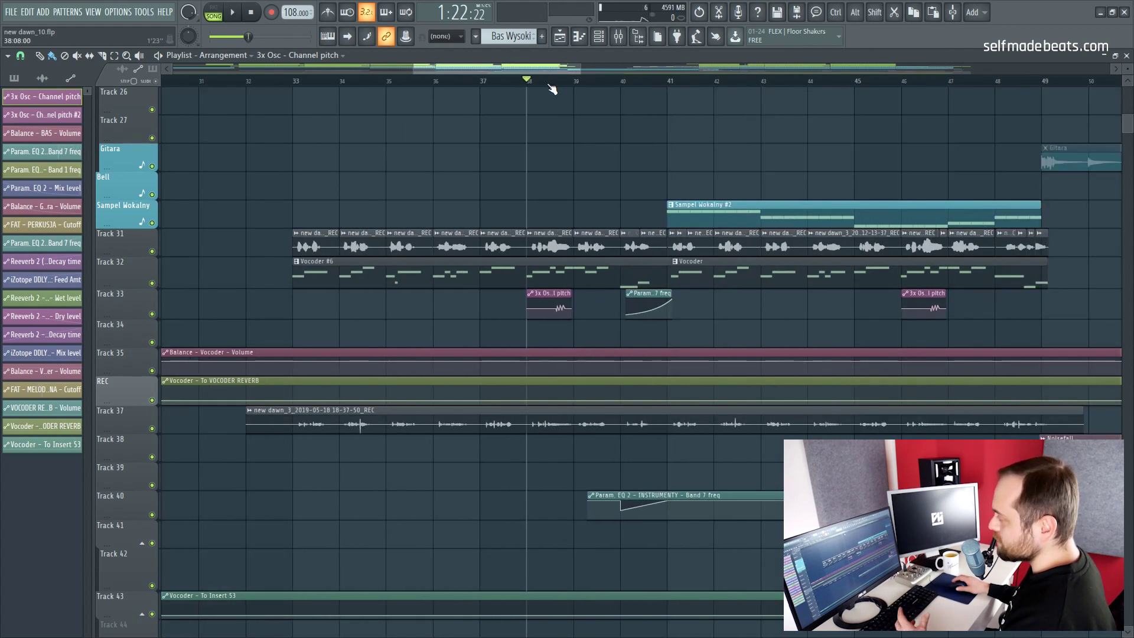
{"action": "left_click", "coordinate": [294, 82]}
{"action": "left_click", "coordinate": [341, 83]}
{"action": "left_click", "coordinate": [388, 83]}
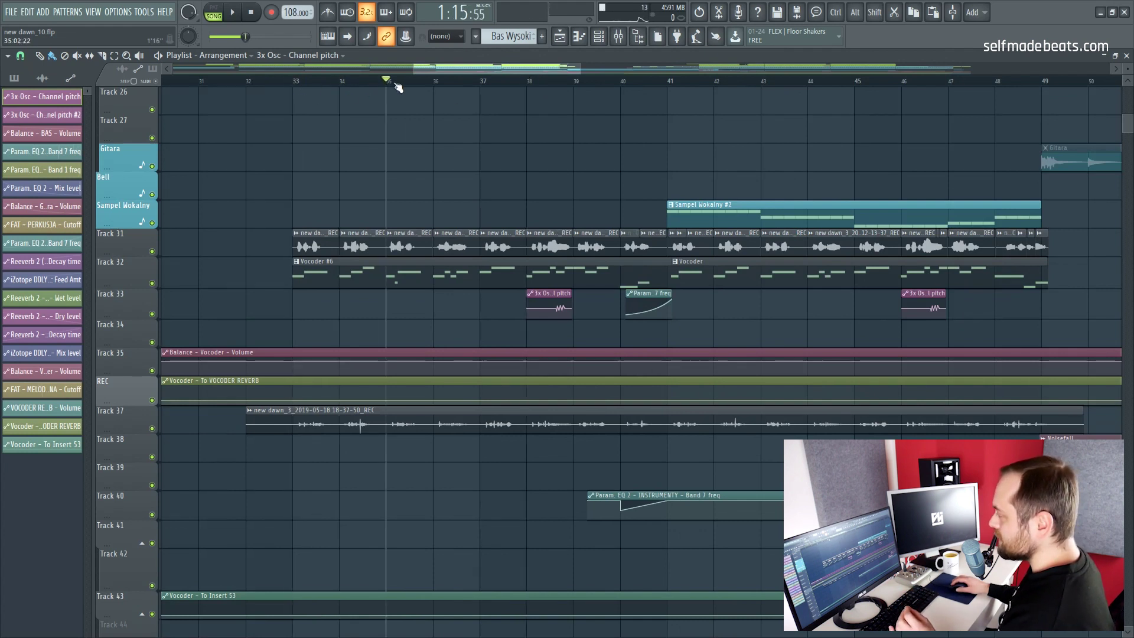
{"action": "left_click", "coordinate": [434, 82]}
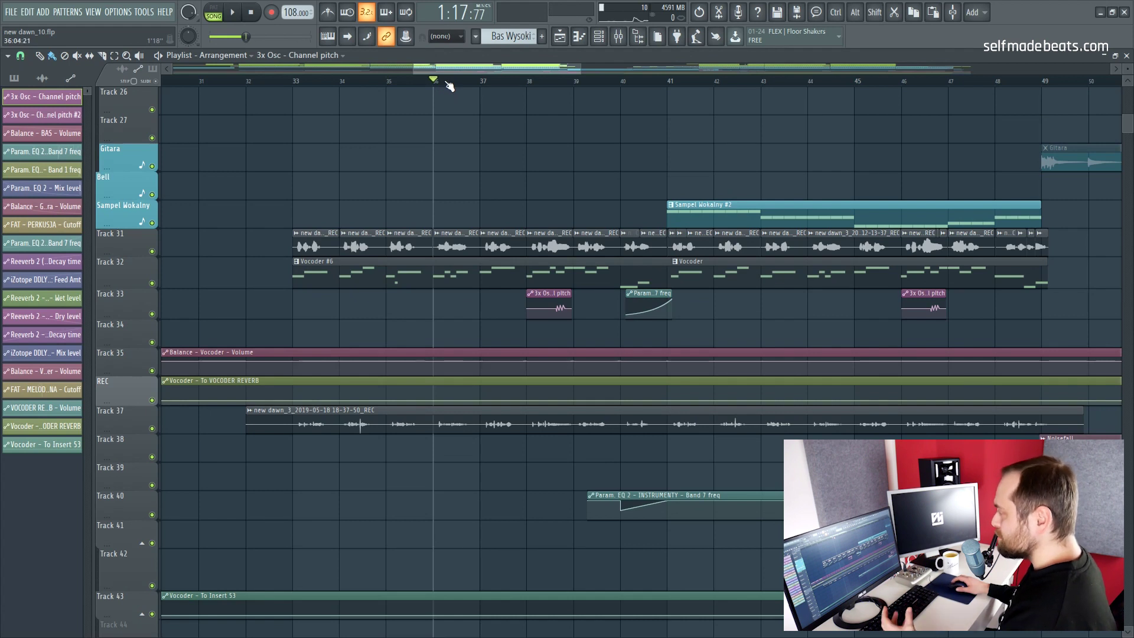
Select the long vocal recording clip on Track 37 and compare it with the cut vocal clips on Track 31
{"action": "scroll", "coordinate": [449, 86], "scroll_direction": "down", "scroll_amount": 1}
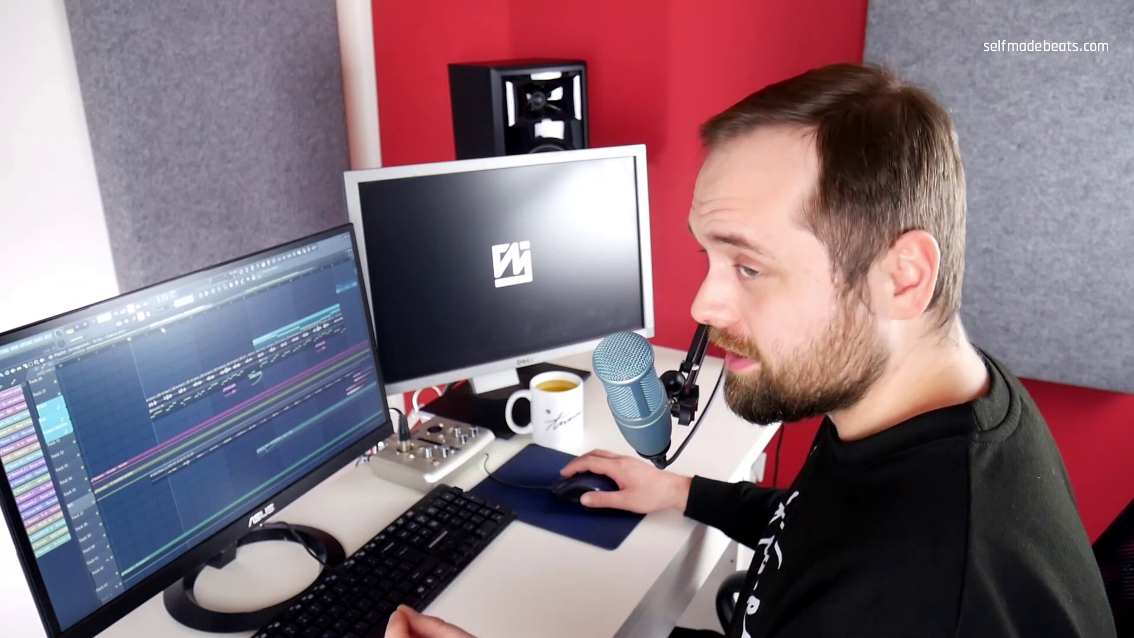
{"action": "scroll", "coordinate": [190, 371], "scroll_direction": "down", "scroll_amount": 2}
{"action": "left_click_drag", "start_coordinate": [162, 457], "coordinate": [311, 407]}
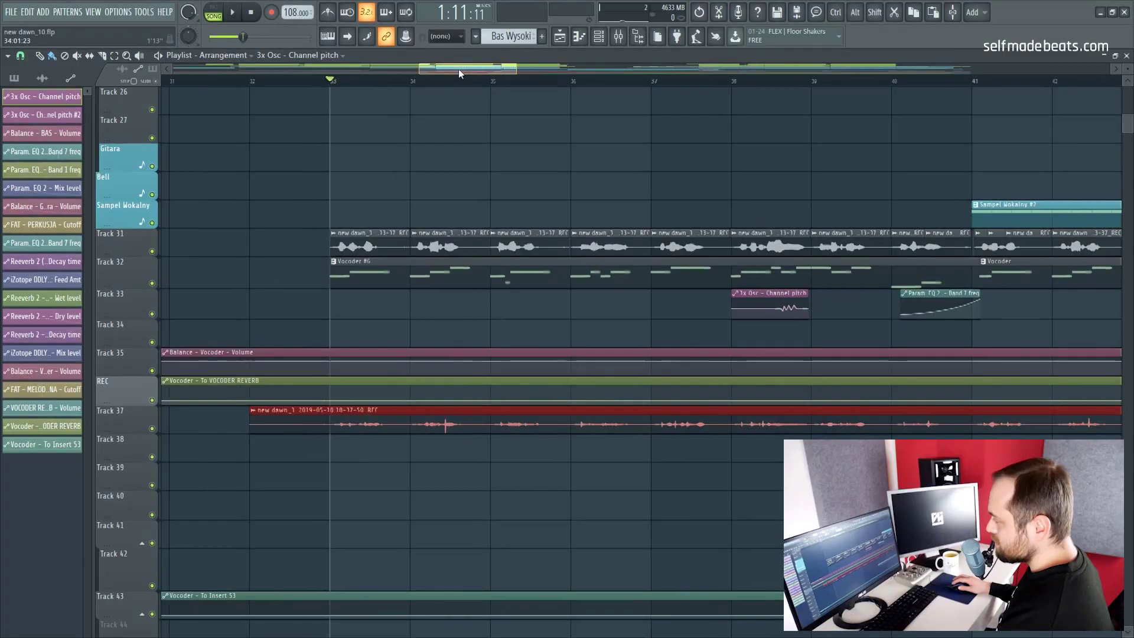
{"action": "left_click_drag", "start_coordinate": [459, 69], "coordinate": [456, 69]}
{"action": "scroll", "coordinate": [455, 70], "scroll_direction": "up", "scroll_amount": 2}
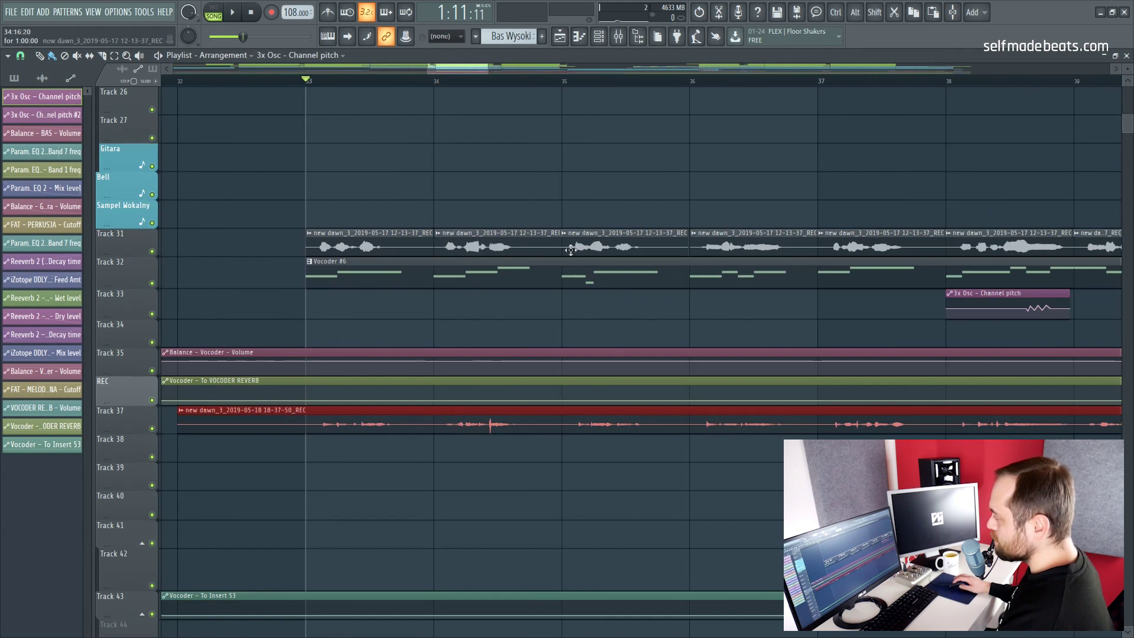
Solo Track 37 and play its raw vocal recording from bar 33
{"action": "scroll", "coordinate": [541, 84], "scroll_direction": "down", "scroll_amount": 2}
{"action": "mouse_move", "coordinate": [510, 69]}
{"action": "left_mouse_down"}
{"action": "mouse_move", "coordinate": [544, 71]}
{"action": "mouse_move", "coordinate": [525, 71]}
{"action": "left_mouse_up"}
{"action": "right_click", "coordinate": [152, 428]}
{"action": "key", "text": "space"}
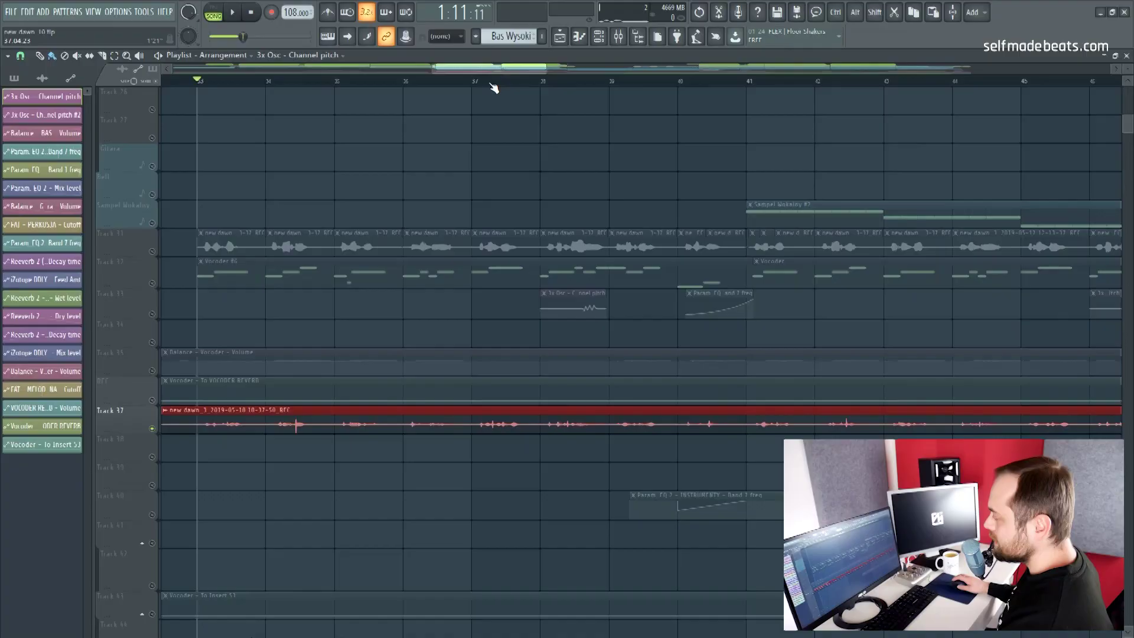
Set the playback position to bar 33 and play the first vocoder phrase with the Track 37 recording enabled
{"action": "scroll", "coordinate": [494, 87], "scroll_direction": "left", "scroll_amount": 5}
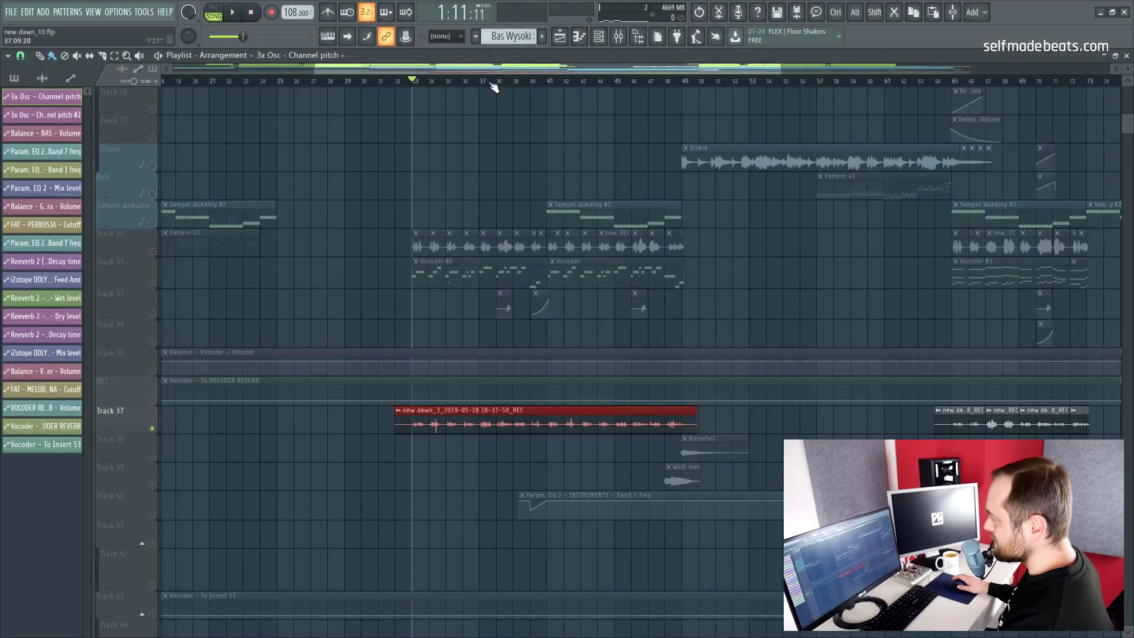
{"action": "left_click_drag", "start_coordinate": [495, 68], "coordinate": [637, 68]}
{"action": "left_click", "coordinate": [625, 82]}
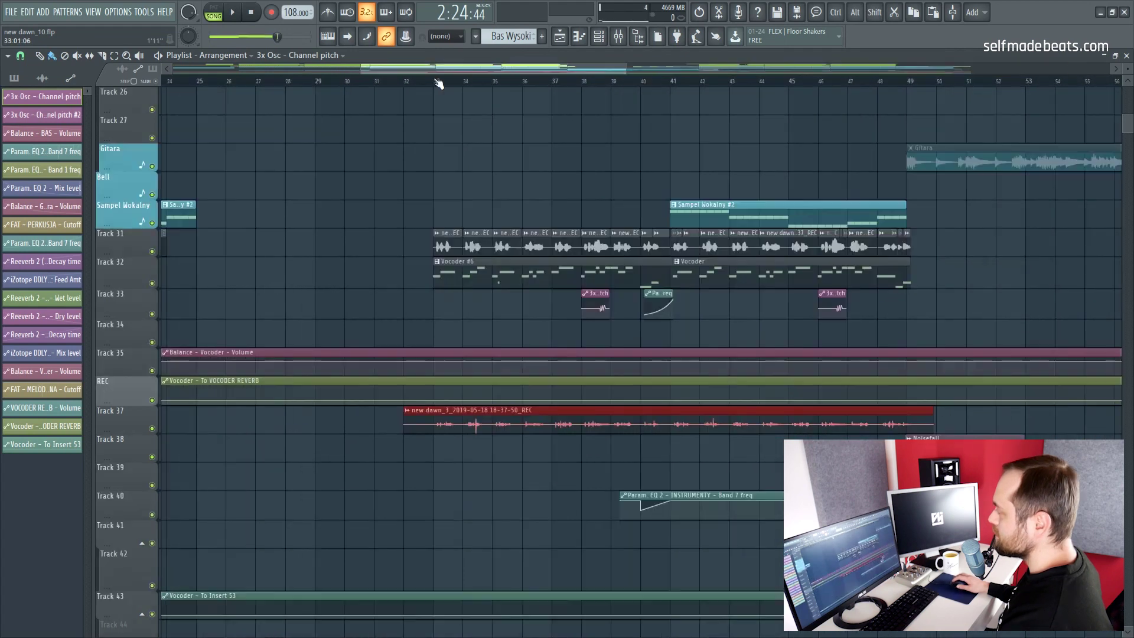
{"action": "left_click", "coordinate": [437, 82]}
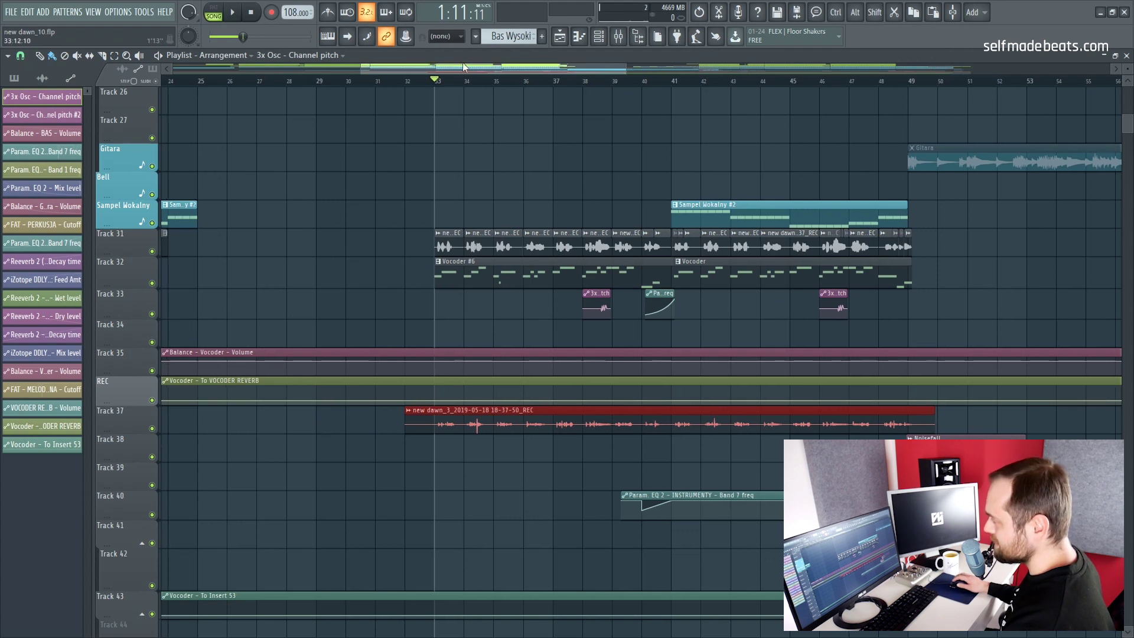
{"action": "key", "text": "space"}
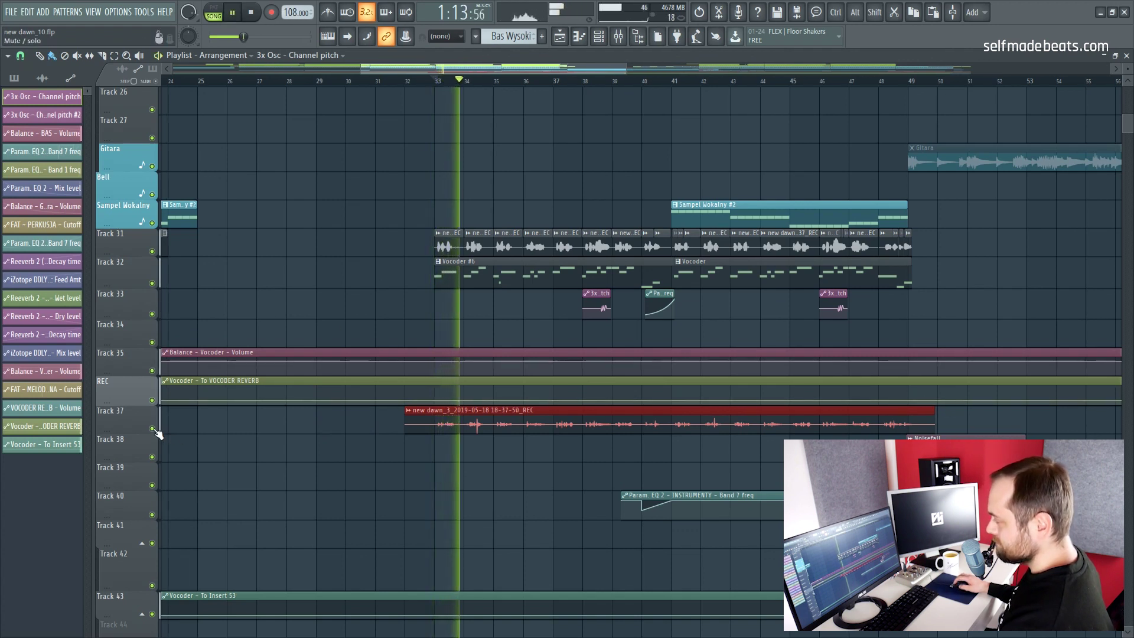
{"action": "key", "text": "space"}
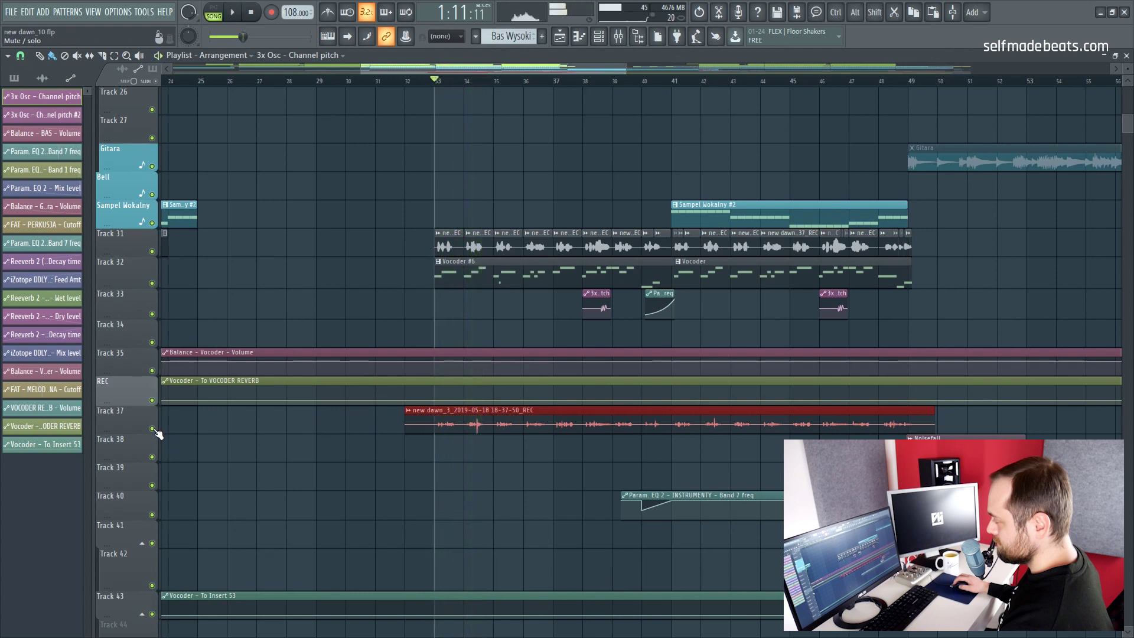
Compare the first vocoder phrase with Track 37 muted and unmuted, leaving the track enabled
{"action": "left_click", "coordinate": [153, 429]}
{"action": "key", "text": "space"}
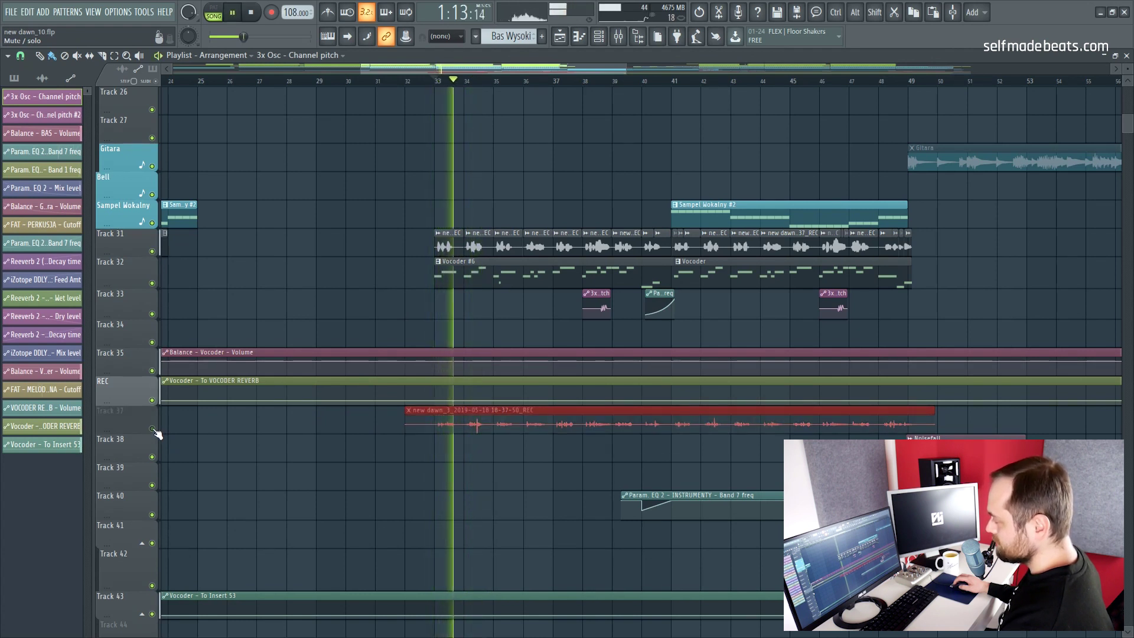
{"action": "left_click", "coordinate": [153, 429]}
{"action": "key", "text": "space"}
{"action": "key", "text": "space"}
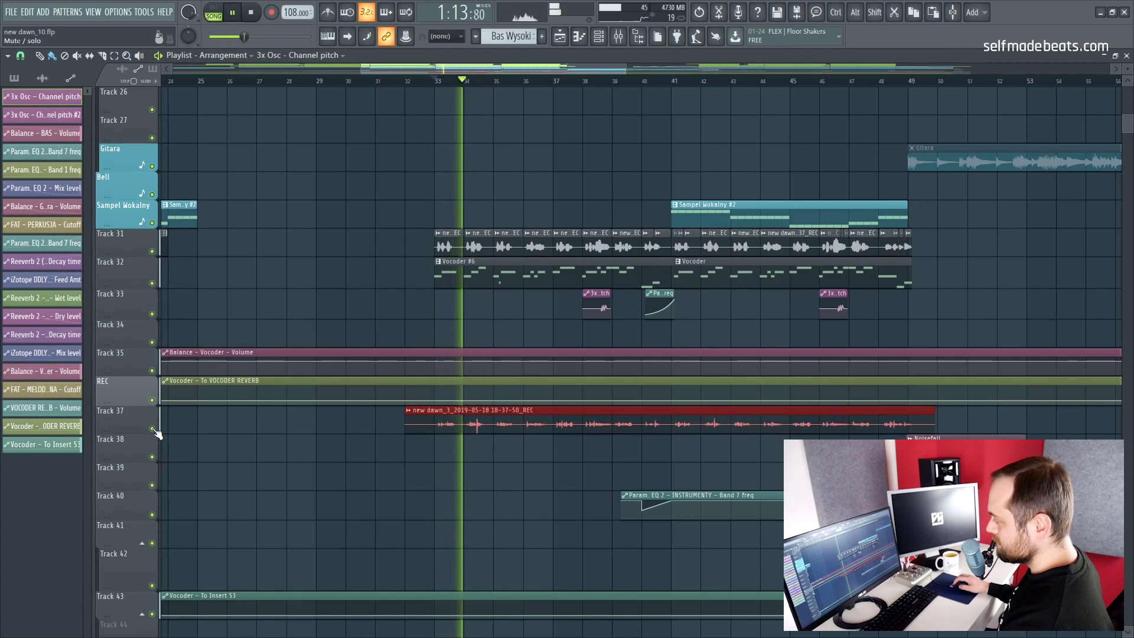
{"action": "key", "text": "space"}
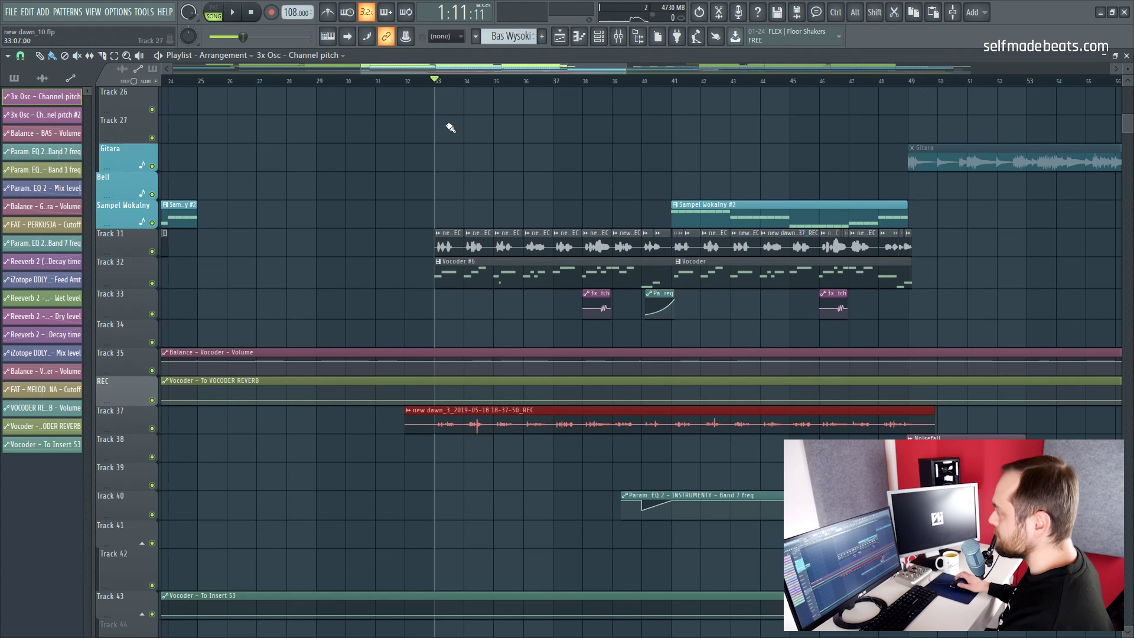
Bring up the mixer and go through the Modulator, Carrier and Vocoder tracks to examine how they are routed
{"action": "scroll", "coordinate": [456, 83], "scroll_direction": "down", "scroll_amount": 4}
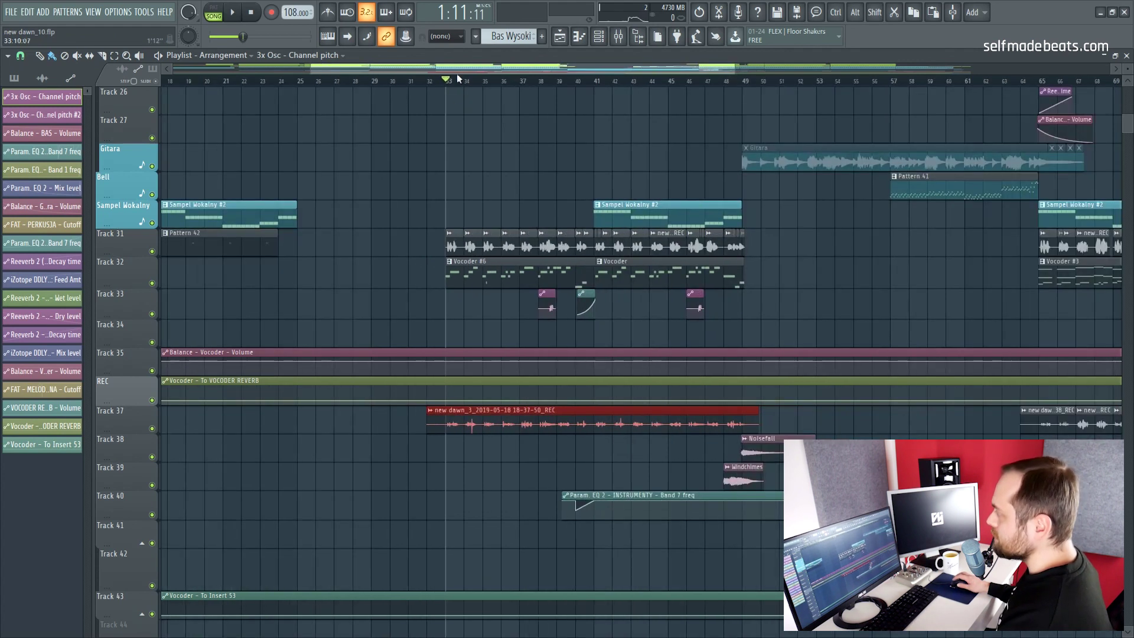
{"action": "left_click_drag", "start_coordinate": [464, 71], "coordinate": [505, 70]}
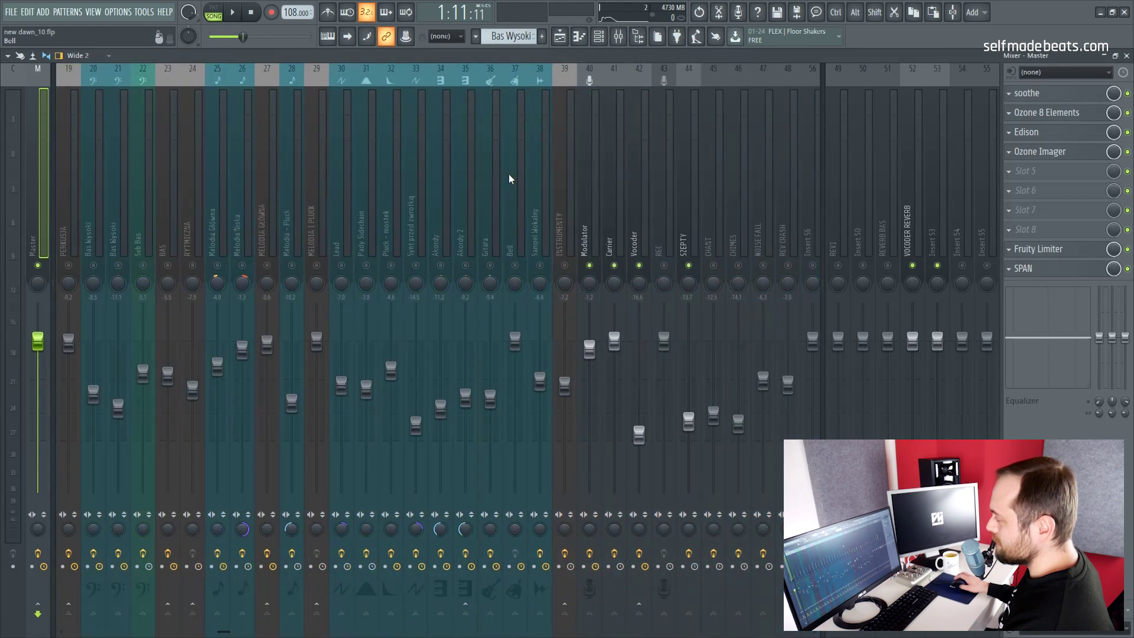
{"action": "scroll", "coordinate": [505, 180], "scroll_direction": "down", "scroll_amount": 3}
{"action": "left_click", "coordinate": [365, 211]}
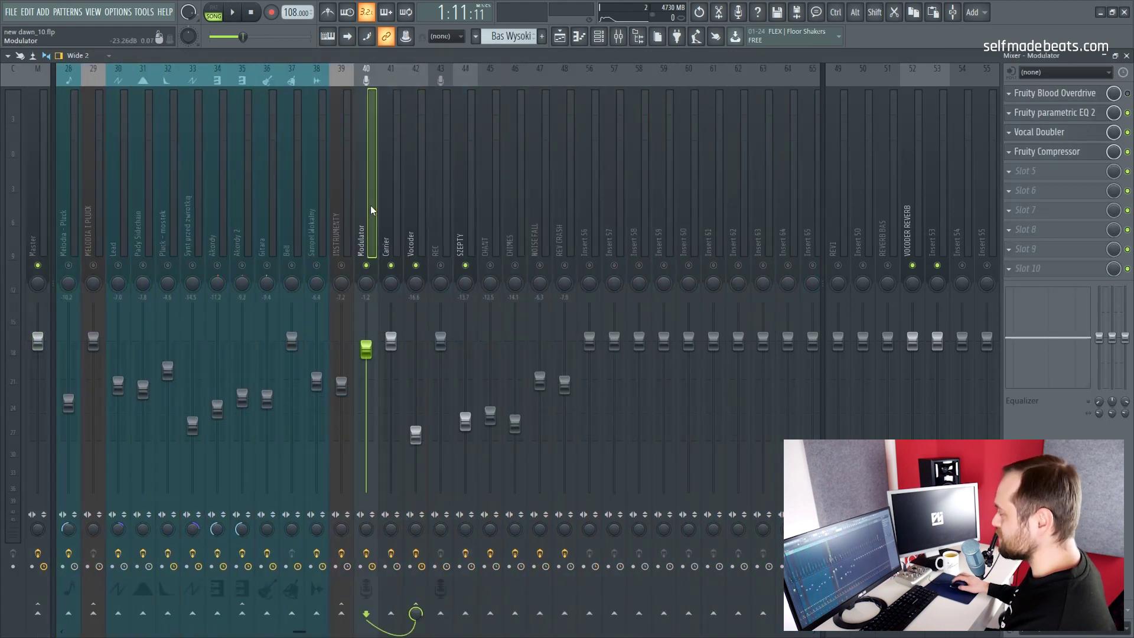
{"action": "left_click", "coordinate": [390, 211]}
{"action": "left_click", "coordinate": [371, 198]}
{"action": "left_click", "coordinate": [393, 196]}
{"action": "left_click", "coordinate": [408, 197]}
{"action": "left_click", "coordinate": [393, 198]}
{"action": "left_click", "coordinate": [371, 198]}
{"action": "left_click", "coordinate": [392, 196]}
{"action": "left_click", "coordinate": [366, 197]}
{"action": "left_click", "coordinate": [391, 201]}
{"action": "left_click", "coordinate": [411, 198]}
{"action": "left_click", "coordinate": [366, 203]}
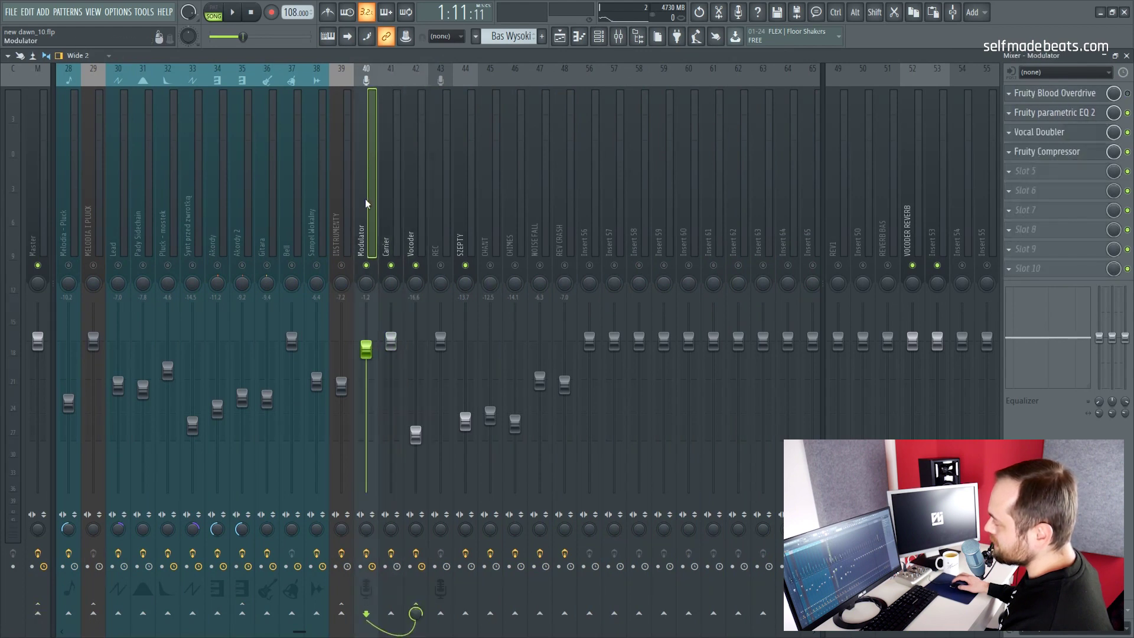
Compare the effect chains of the Carrier and Vocoder mixer tracks
{"action": "left_click", "coordinate": [393, 243]}
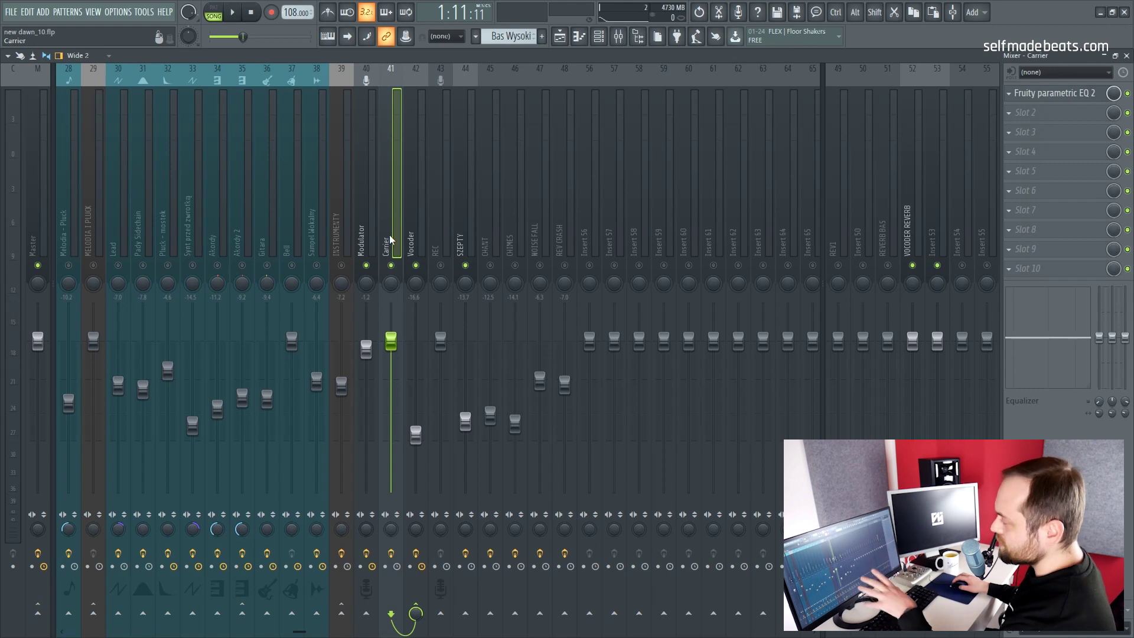
{"action": "left_click", "coordinate": [405, 236]}
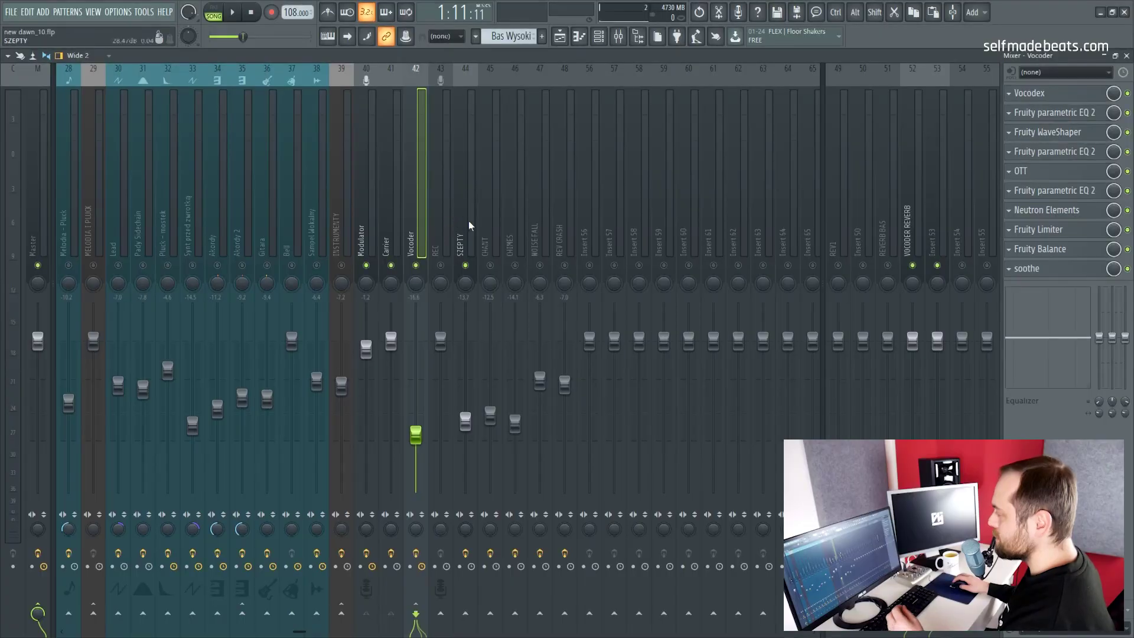
{"action": "left_click", "coordinate": [468, 220]}
{"action": "left_click", "coordinate": [409, 213]}
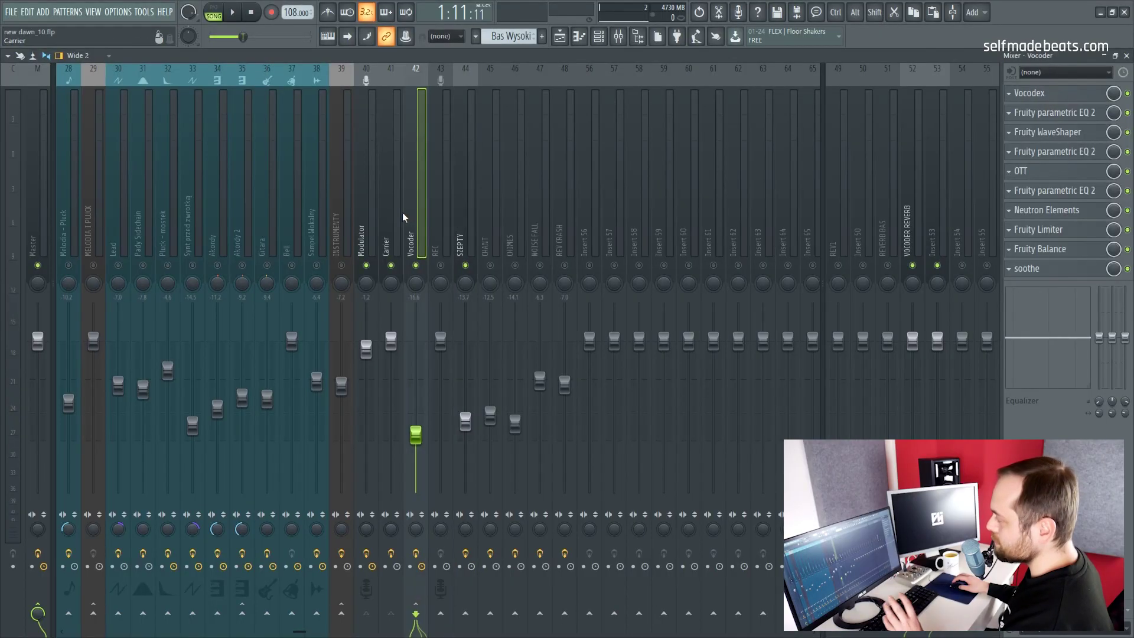
{"action": "left_click", "coordinate": [392, 215]}
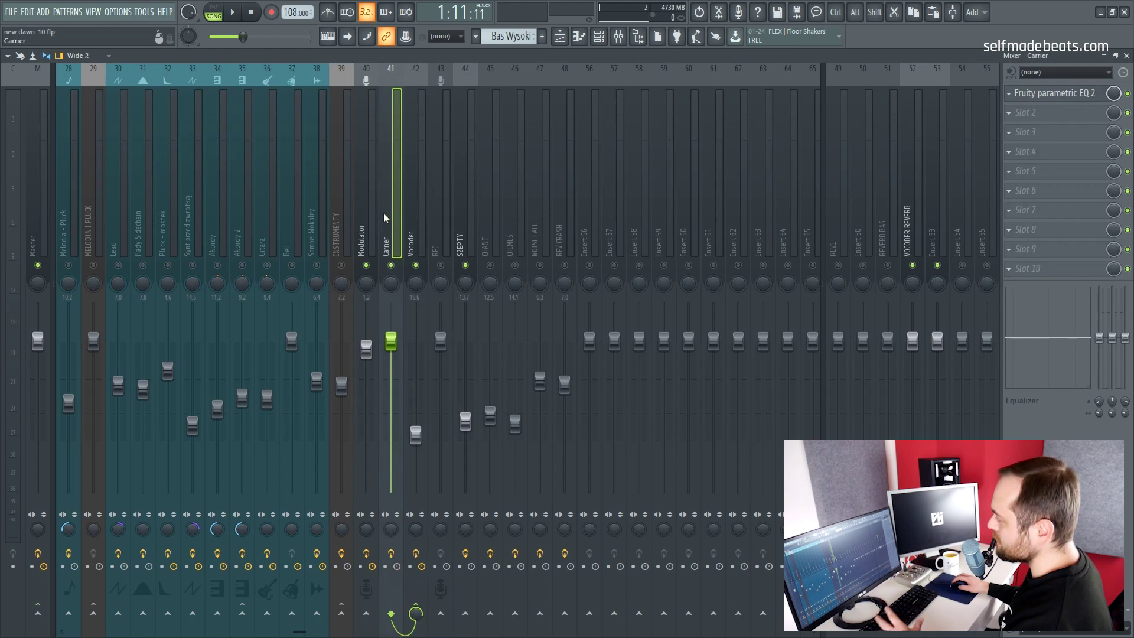
Examine the Modulator track's Fruity parametric EQ 2 curve in a maximized window and close it
{"action": "left_click", "coordinate": [372, 209]}
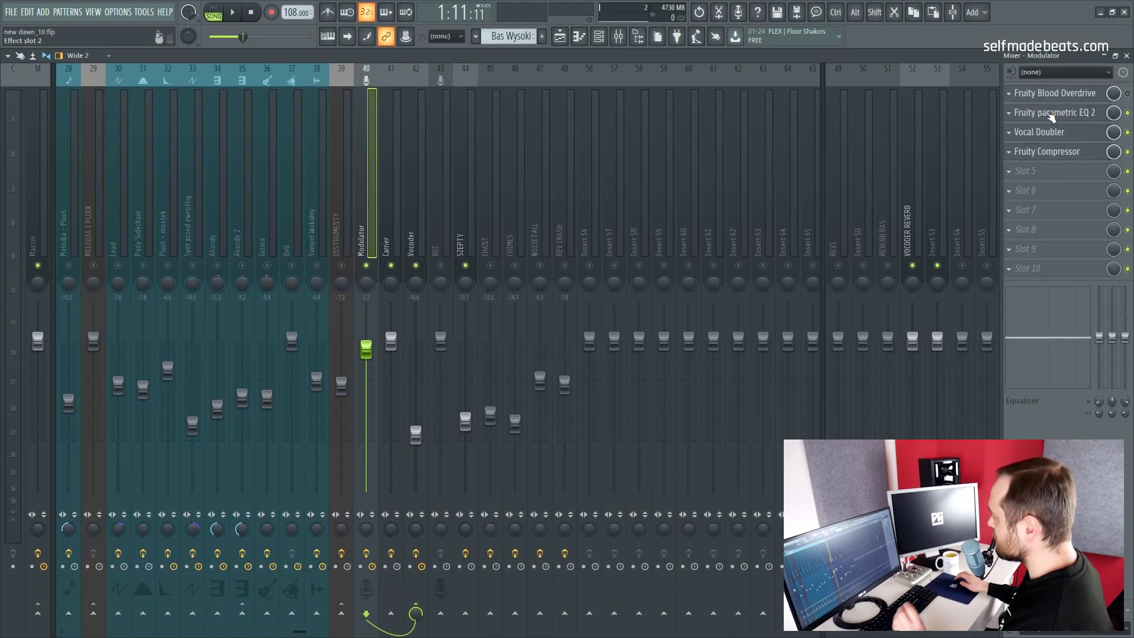
{"action": "left_click", "coordinate": [1050, 114]}
{"action": "left_click_drag", "start_coordinate": [412, 183], "coordinate": [589, 144]}
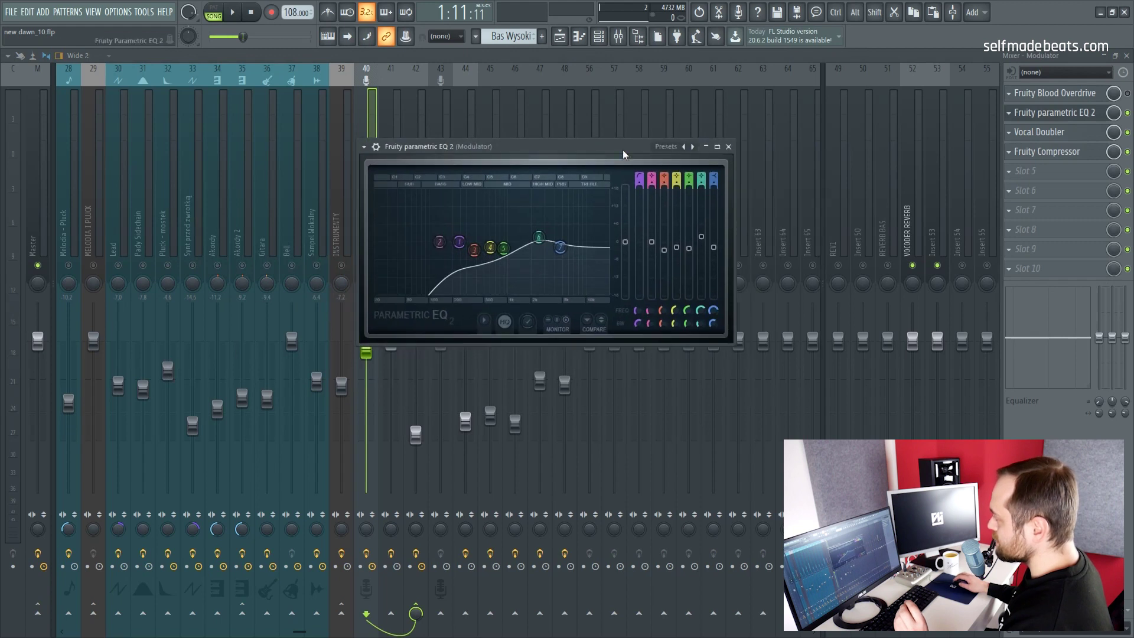
{"action": "double_click", "coordinate": [624, 150]}
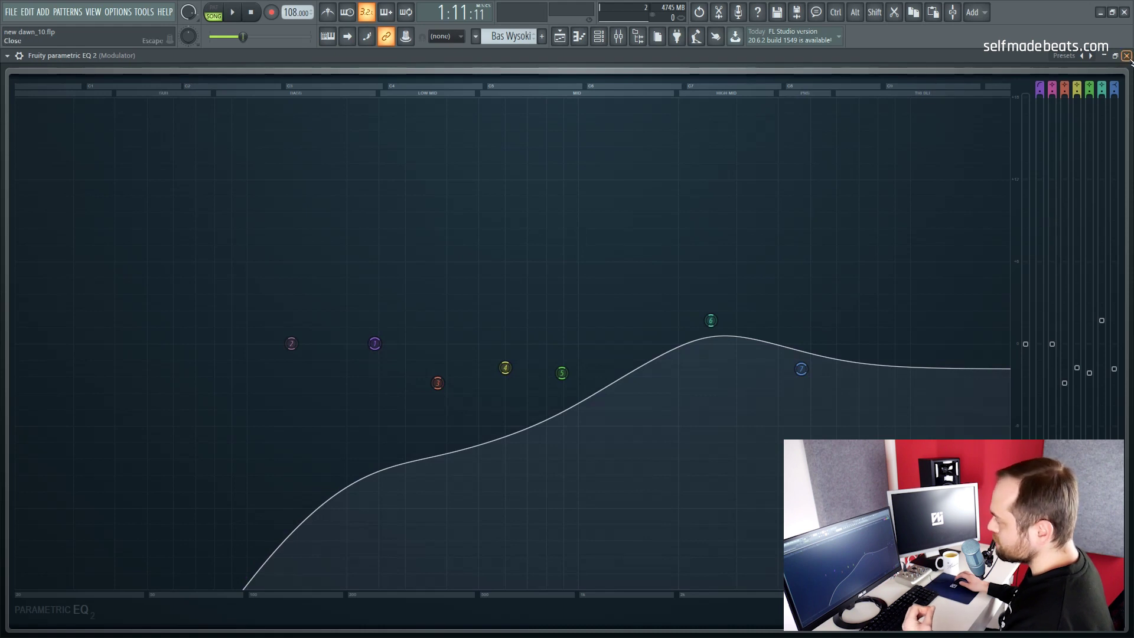
{"action": "left_click", "coordinate": [1127, 56]}
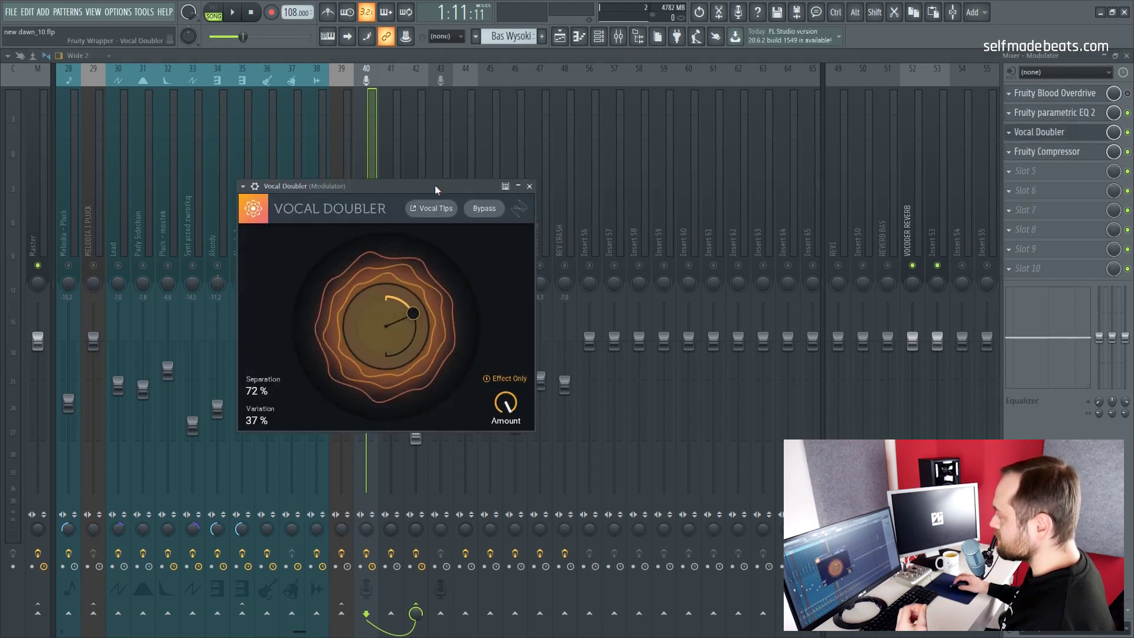
Inspect the Vocal Doubler and Fruity Compressor settings on the Modulator track
{"action": "left_click_drag", "start_coordinate": [434, 185], "coordinate": [641, 177]}
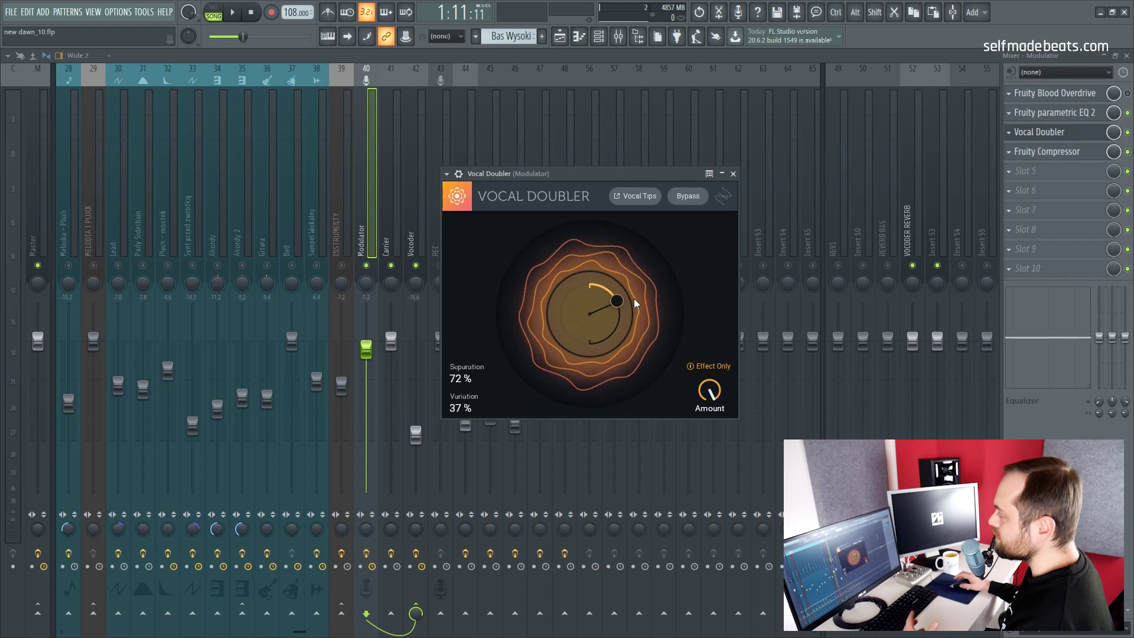
{"action": "left_click", "coordinate": [1044, 152]}
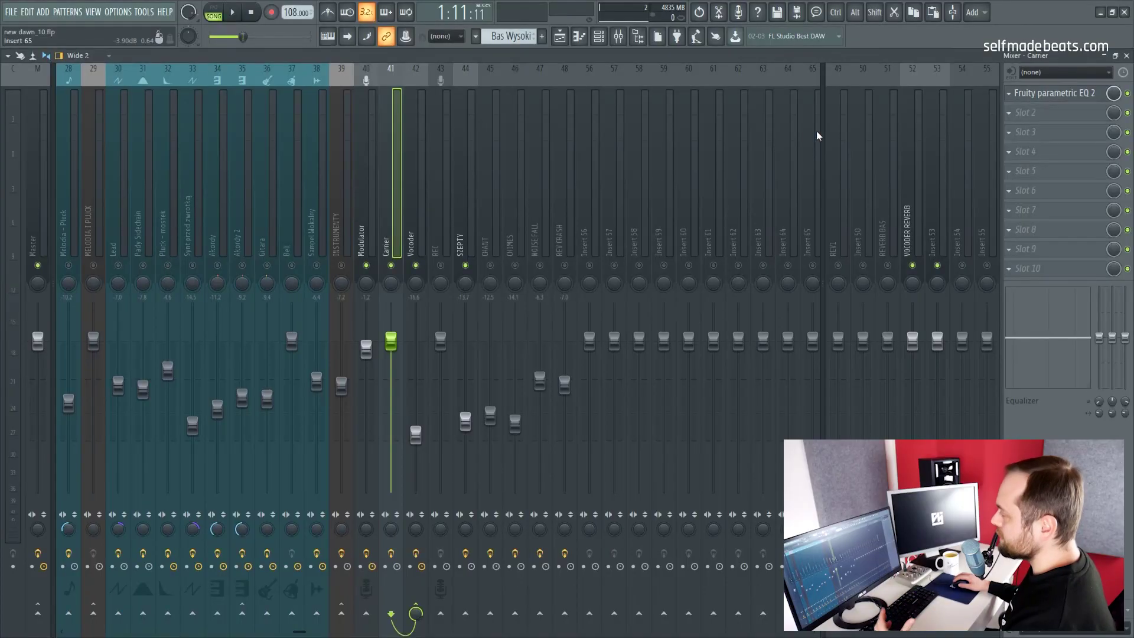
Examine the Carrier track's Fruity parametric EQ 2 curve in a maximized window and close it
{"action": "left_click", "coordinate": [1043, 93]}
{"action": "left_click_drag", "start_coordinate": [289, 202], "coordinate": [431, 175]}
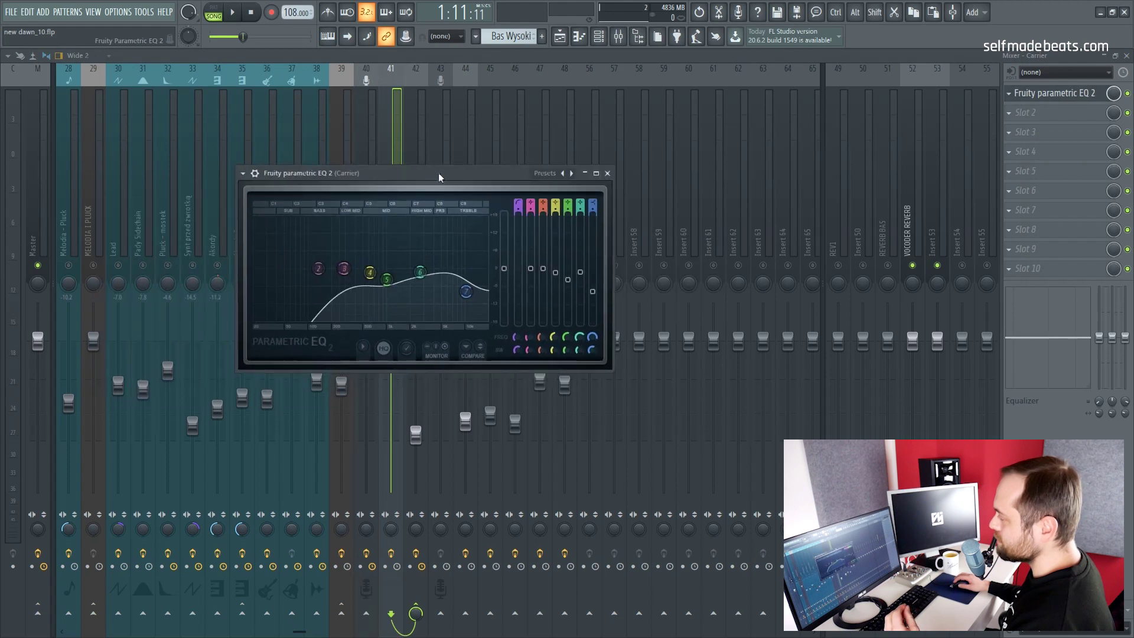
{"action": "double_click", "coordinate": [438, 172]}
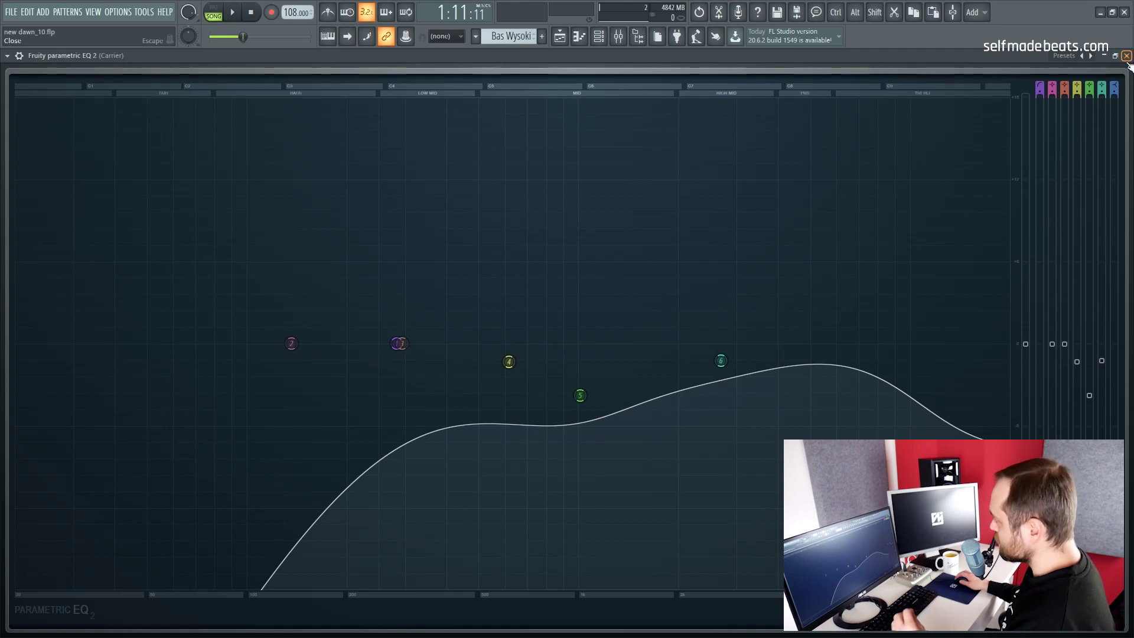
{"action": "left_click", "coordinate": [1128, 56]}
Inspect Vocodex on the Vocoder track and play the vocal phrase with its current band count
{"action": "left_click", "coordinate": [417, 189]}
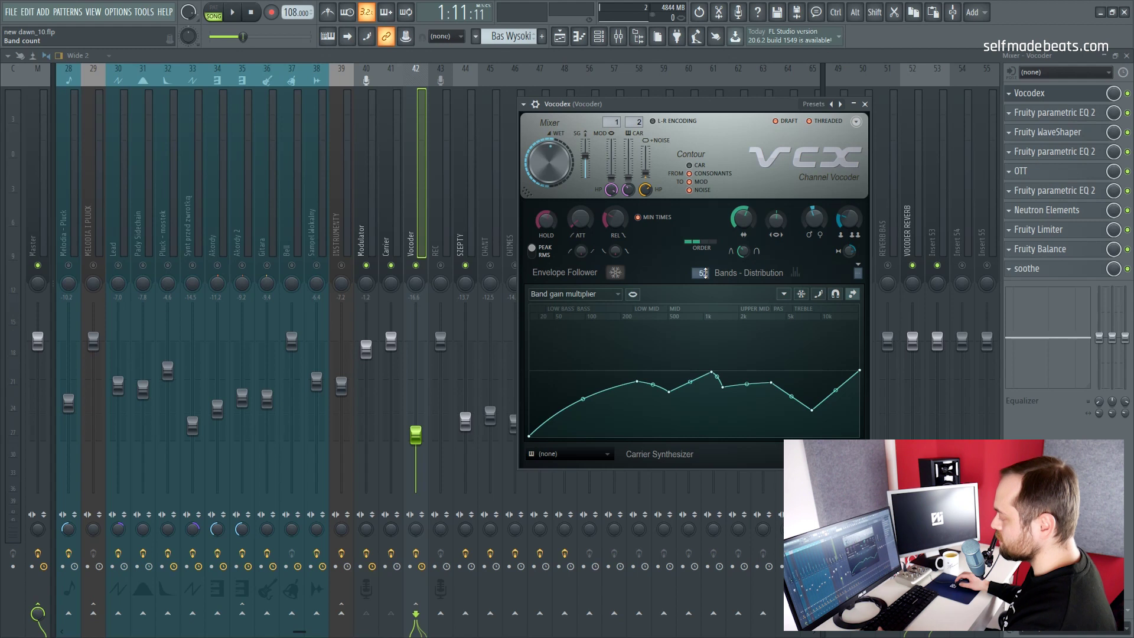
{"action": "key", "text": "space"}
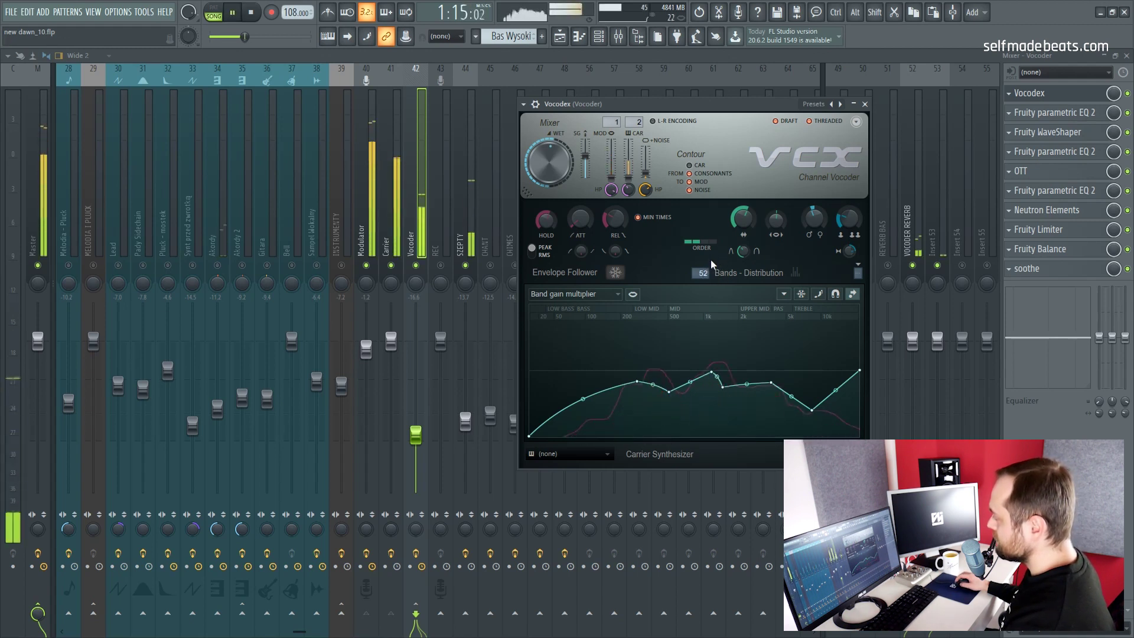
{"action": "key", "text": "space"}
Try a Vocodex band count of 5 during playback, restore it to 52 and close the plugin
{"action": "left_click_drag", "start_coordinate": [703, 273], "coordinate": [703, 276]}
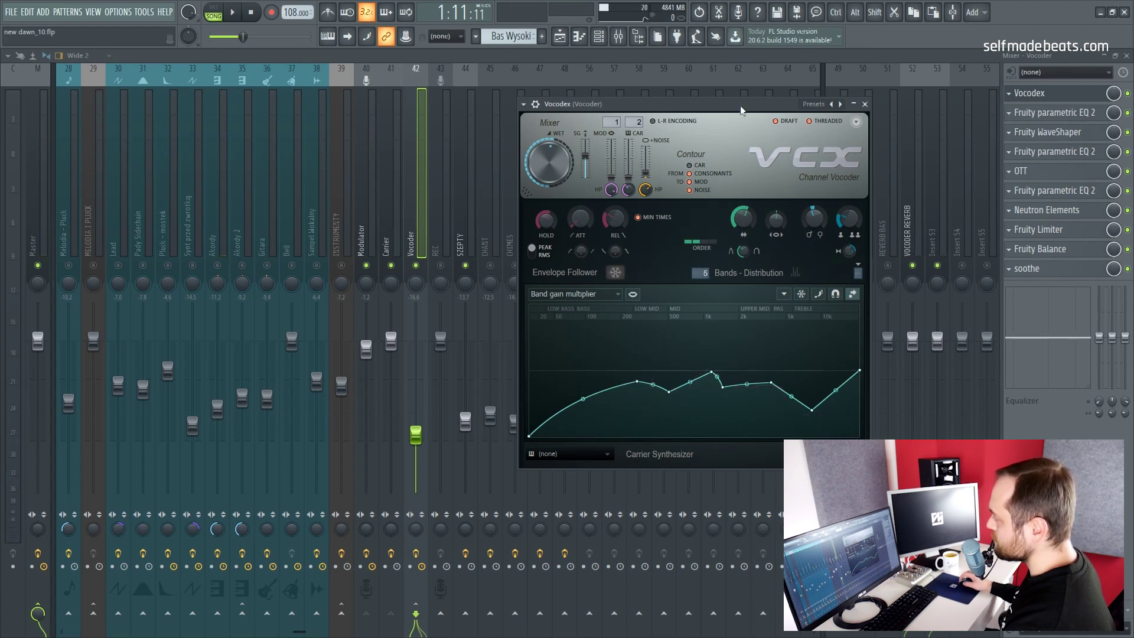
{"action": "key", "text": "space"}
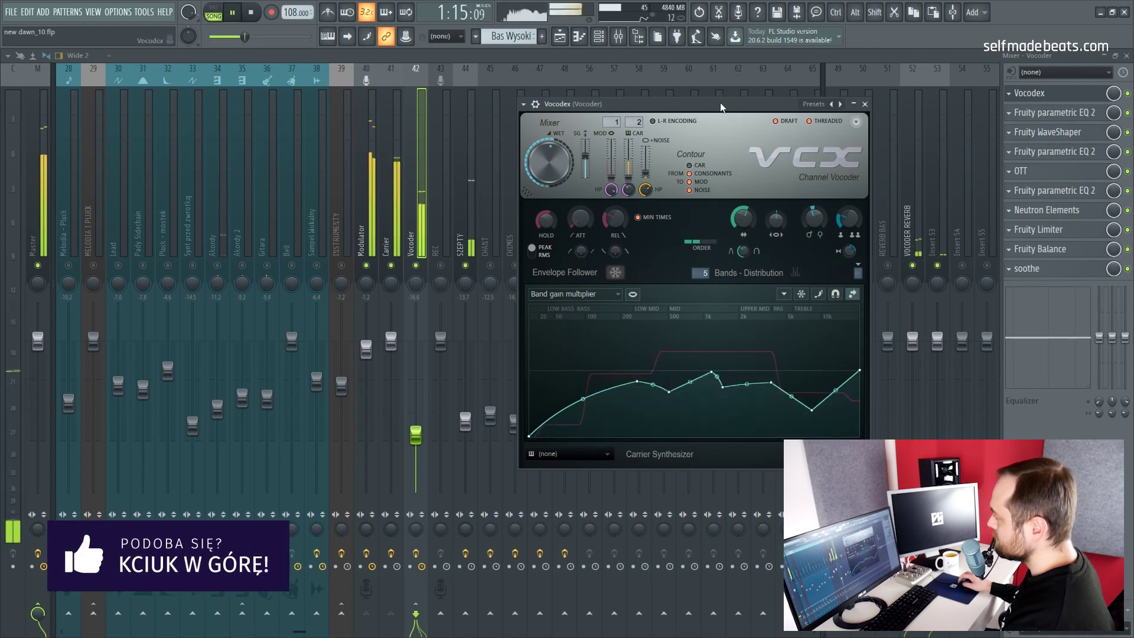
{"action": "key", "text": "space"}
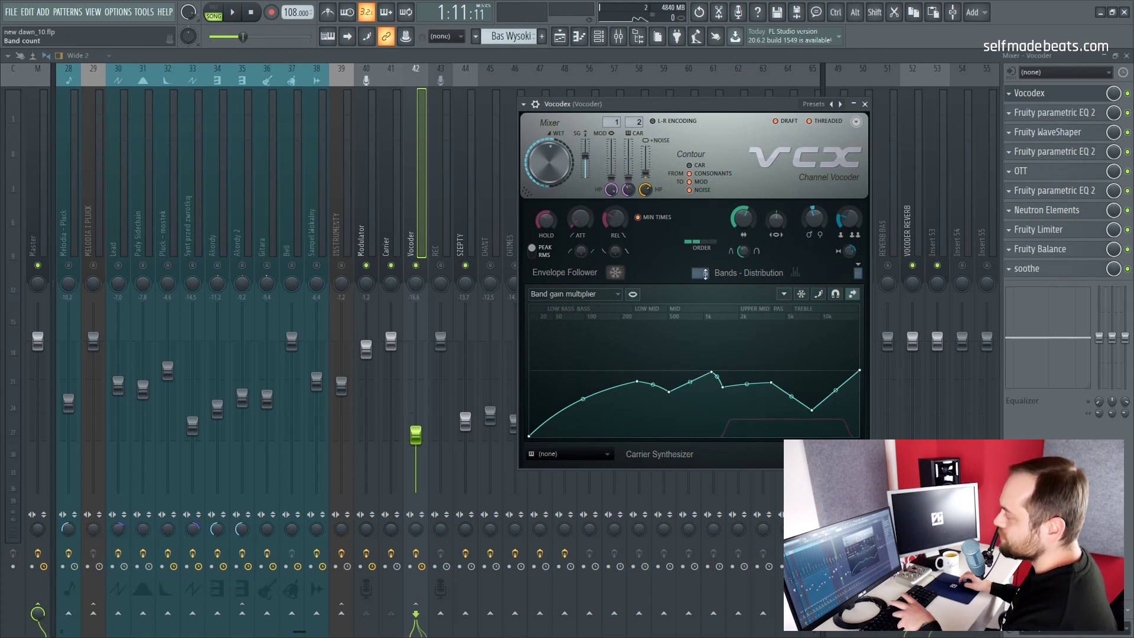
{"action": "left_click_drag", "start_coordinate": [705, 274], "coordinate": [705, 249]}
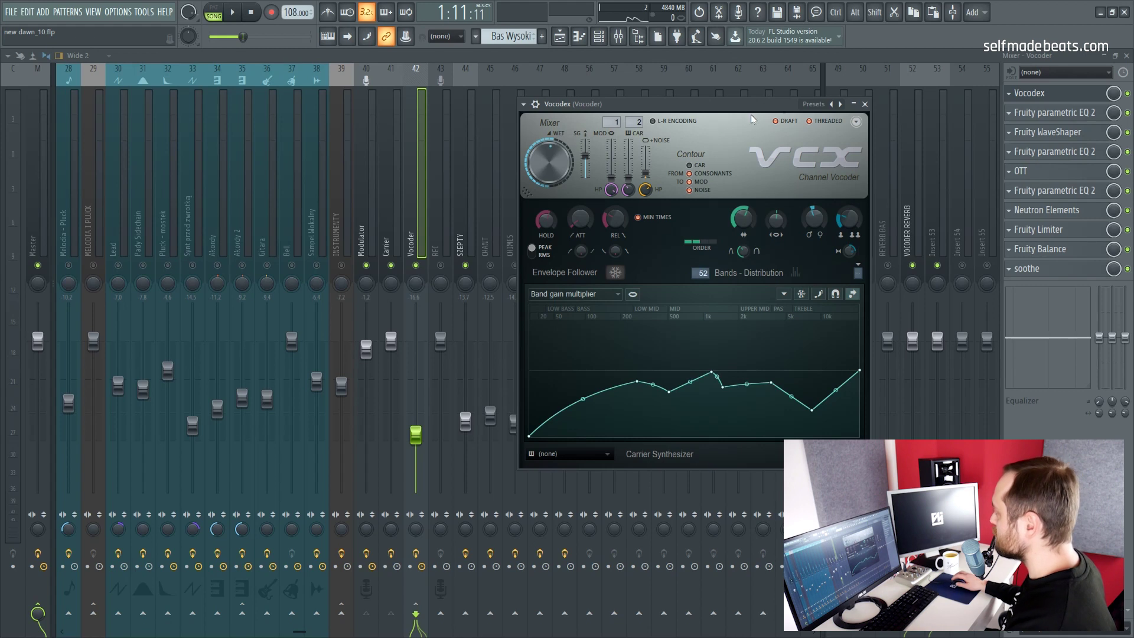
{"action": "left_click", "coordinate": [865, 105]}
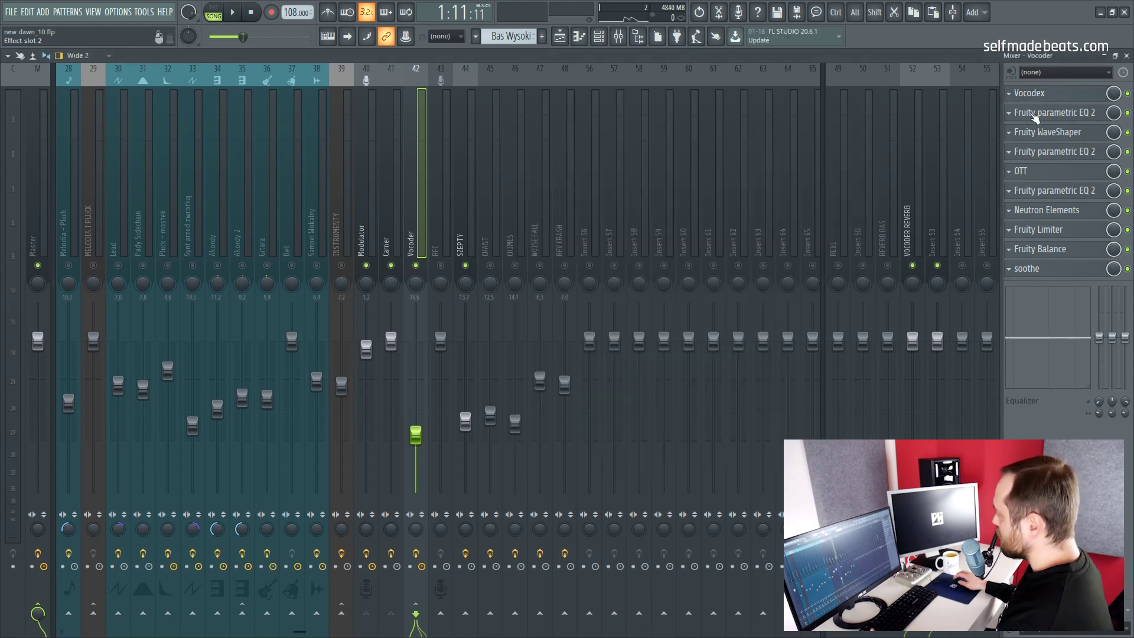
Inspect the first Fruity parametric EQ 2 and the Fruity WaveShaper curve on the Vocoder track
{"action": "left_click", "coordinate": [1035, 116]}
{"action": "left_click_drag", "start_coordinate": [269, 185], "coordinate": [538, 147]}
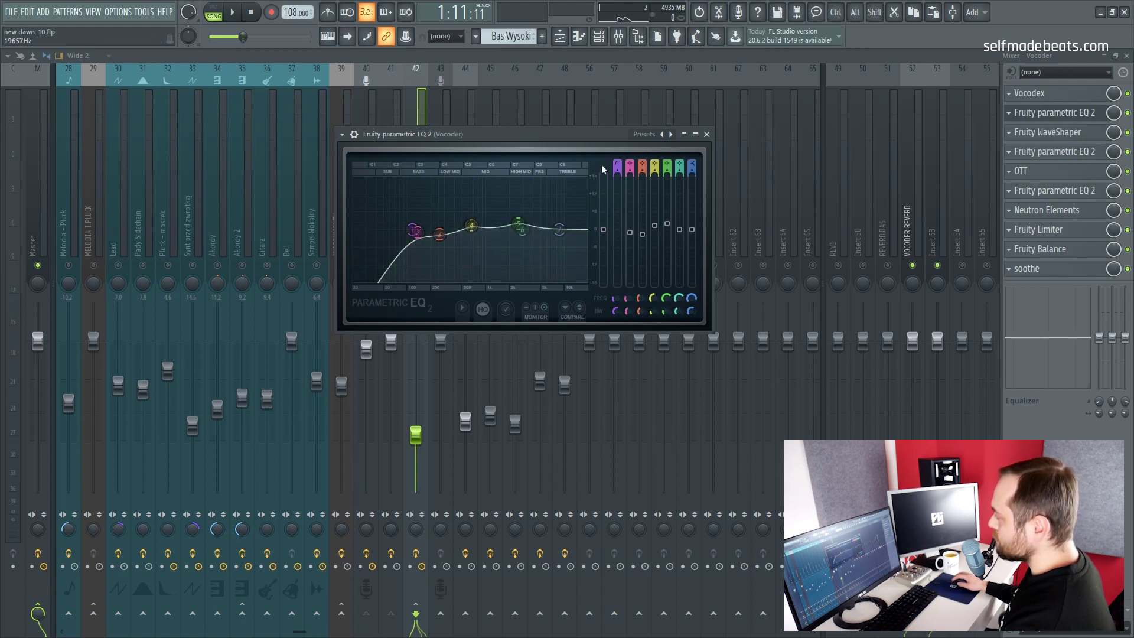
{"action": "left_click", "coordinate": [707, 134]}
{"action": "left_click", "coordinate": [1035, 133]}
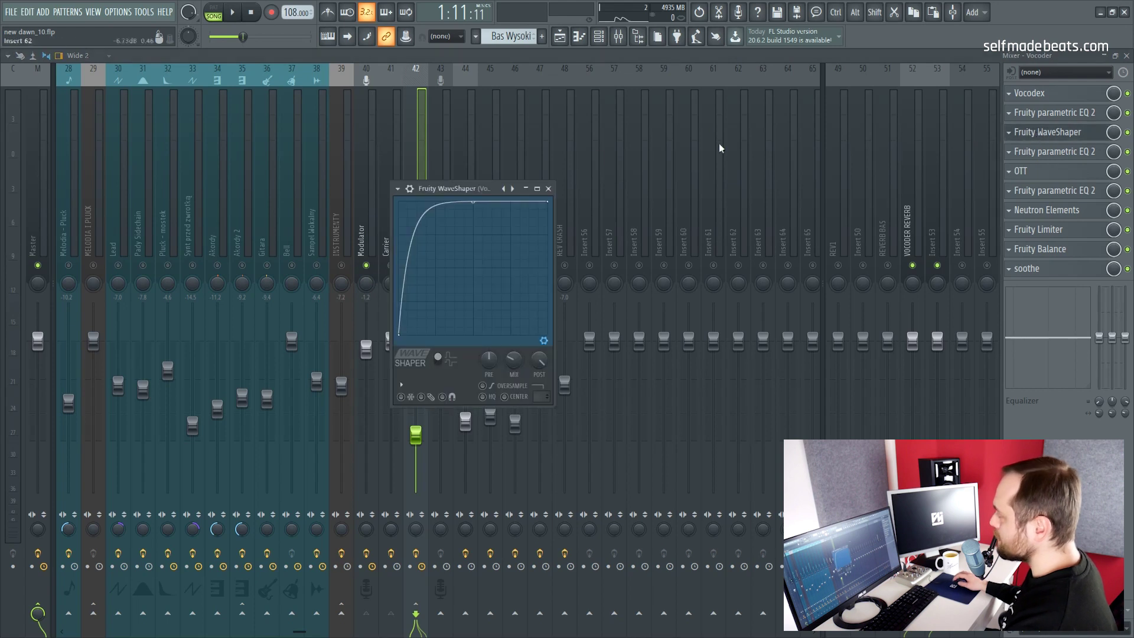
{"action": "left_click", "coordinate": [550, 188]}
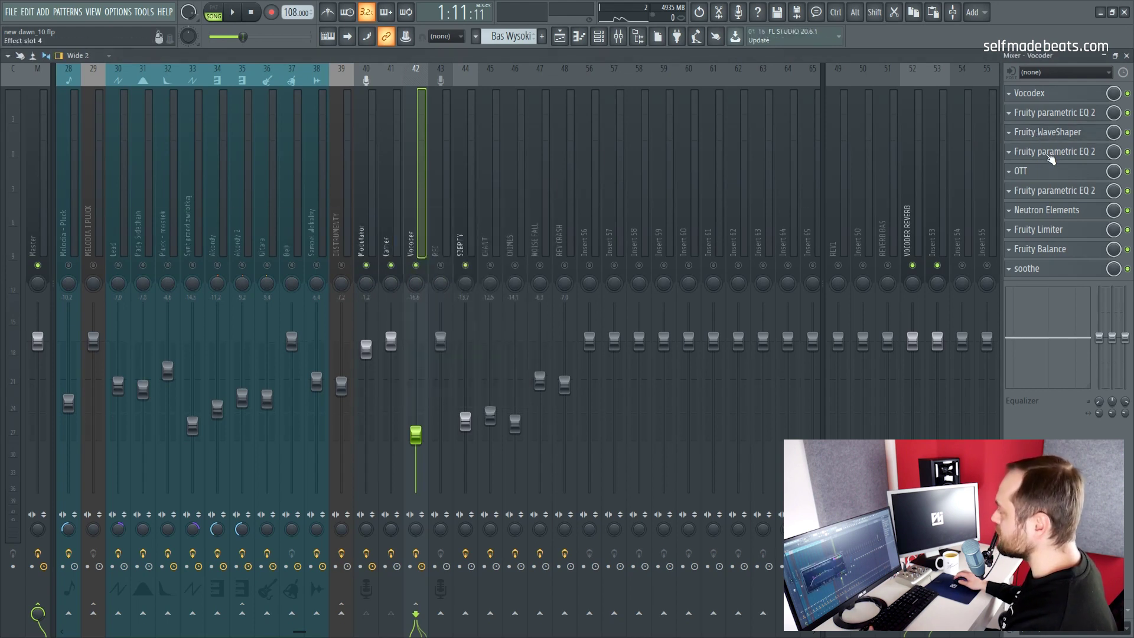
Inspect the curve of the Fruity parametric EQ 2 placed after Fruity WaveShaper on the Vocoder track and close it
{"action": "left_click", "coordinate": [1052, 152]}
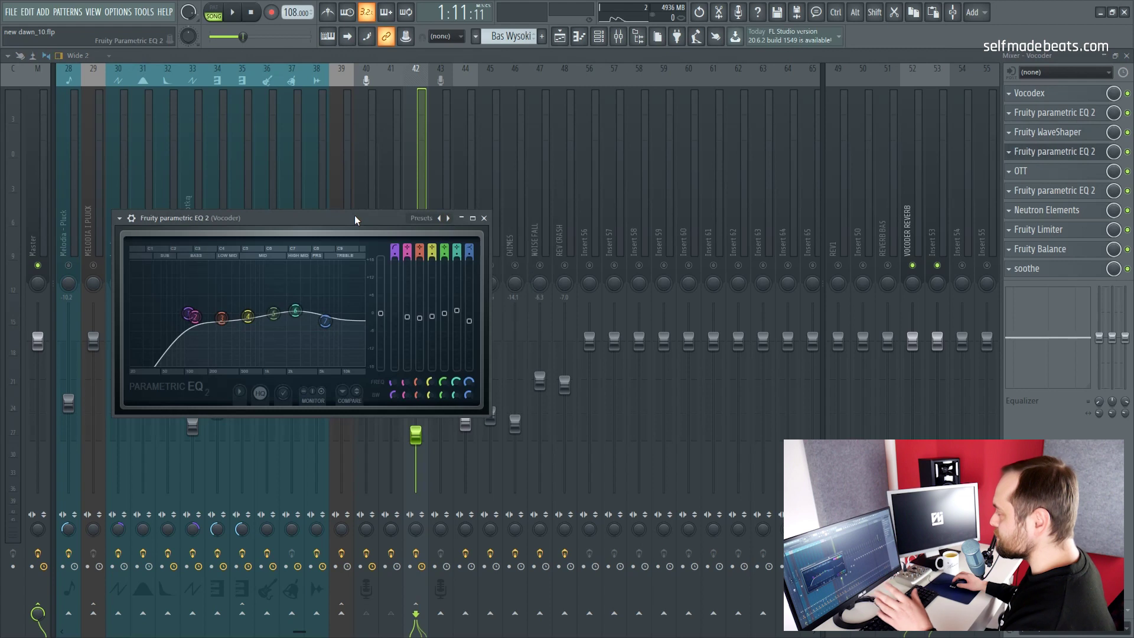
{"action": "left_click_drag", "start_coordinate": [355, 220], "coordinate": [400, 216]}
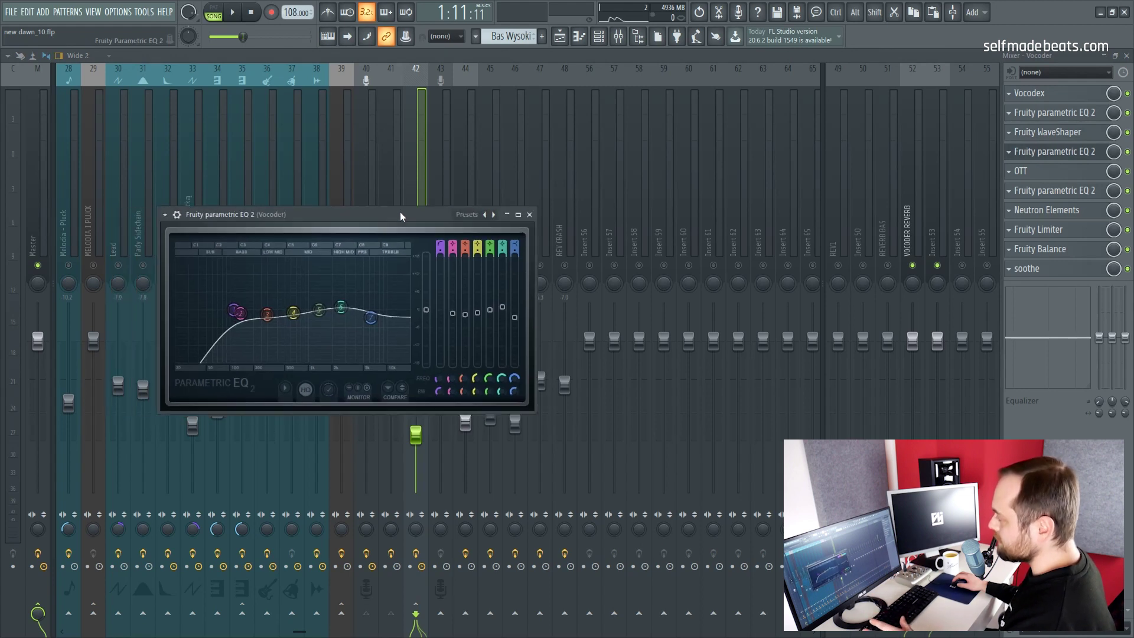
{"action": "left_click", "coordinate": [530, 215]}
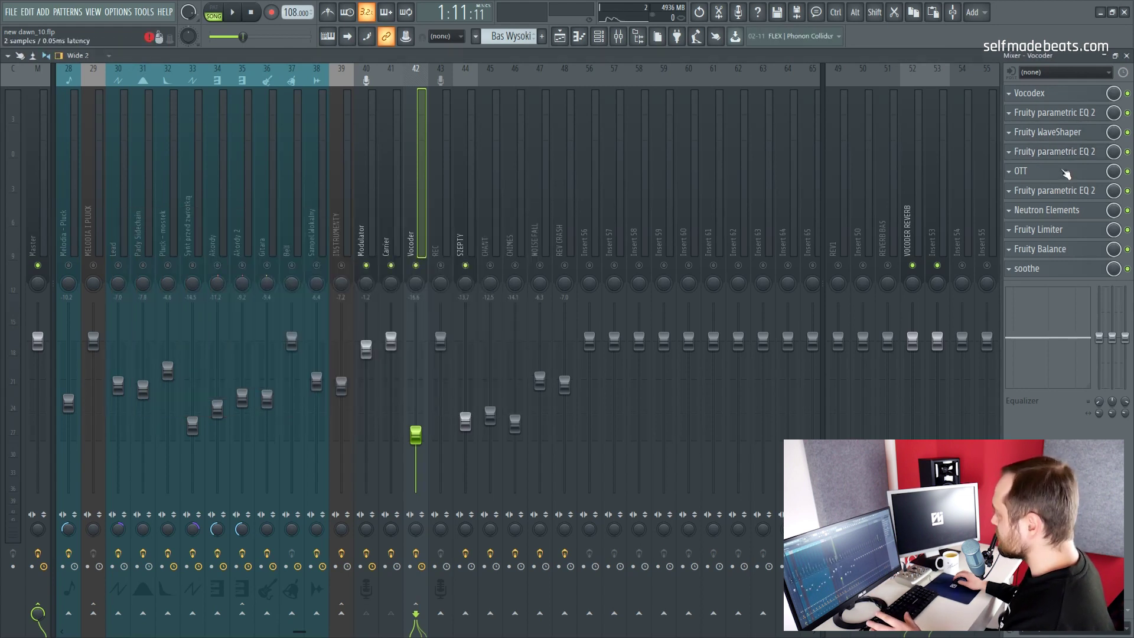
Inspect OTT and the maximized curve of the following Fruity parametric EQ 2 on the Vocoder track, closing the equalizer
{"action": "left_click", "coordinate": [1034, 172]}
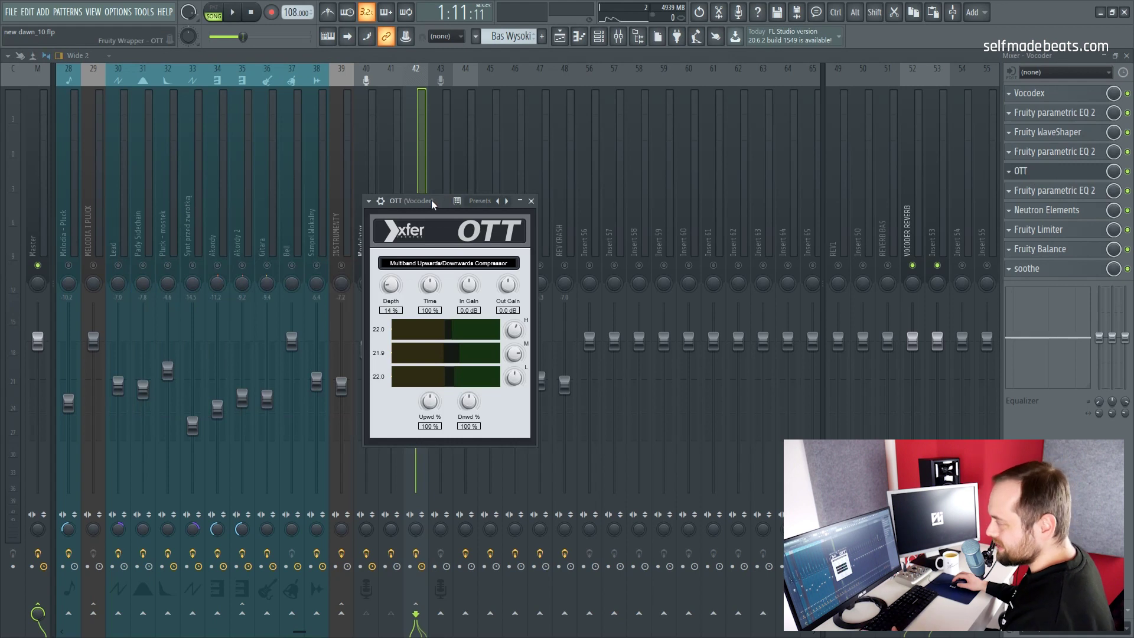
{"action": "left_click_drag", "start_coordinate": [432, 204], "coordinate": [485, 198]}
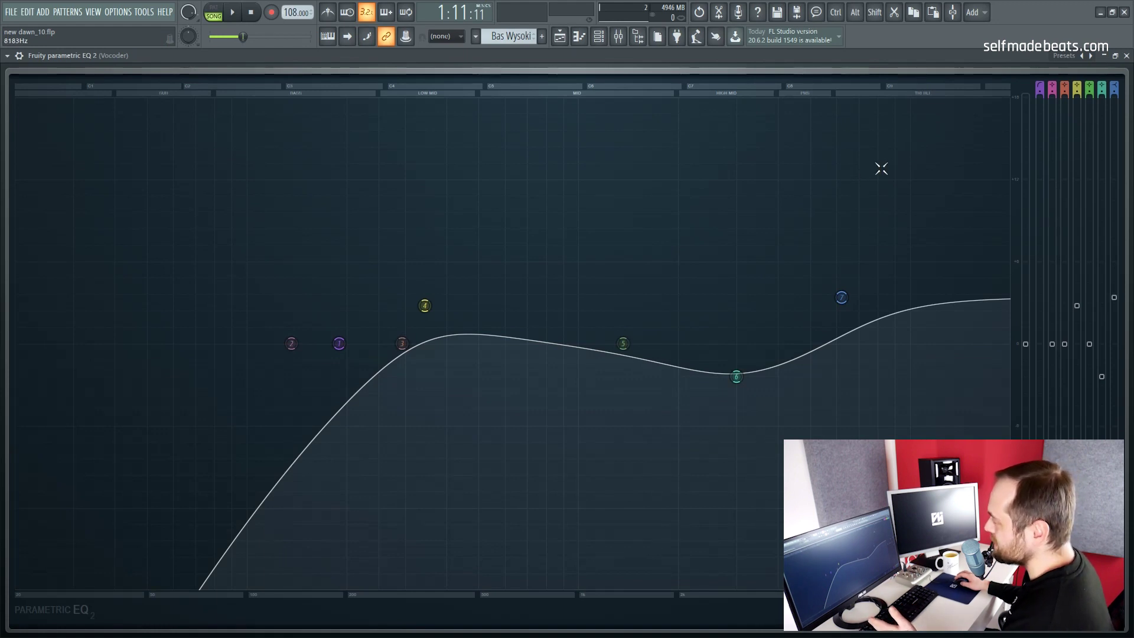
{"action": "left_click", "coordinate": [1127, 55]}
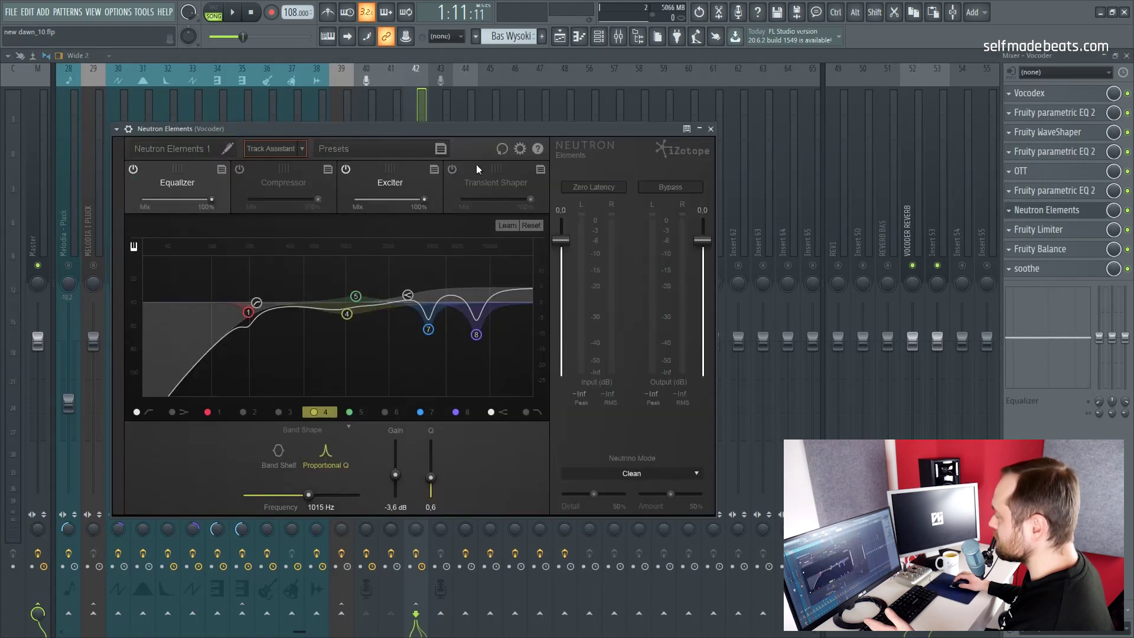
Examine Neutron Elements' Equalizer and Exciter on the Vocoder track, and Fruity Limiter during playback, stopping the song
{"action": "left_click_drag", "start_coordinate": [454, 135], "coordinate": [640, 132]}
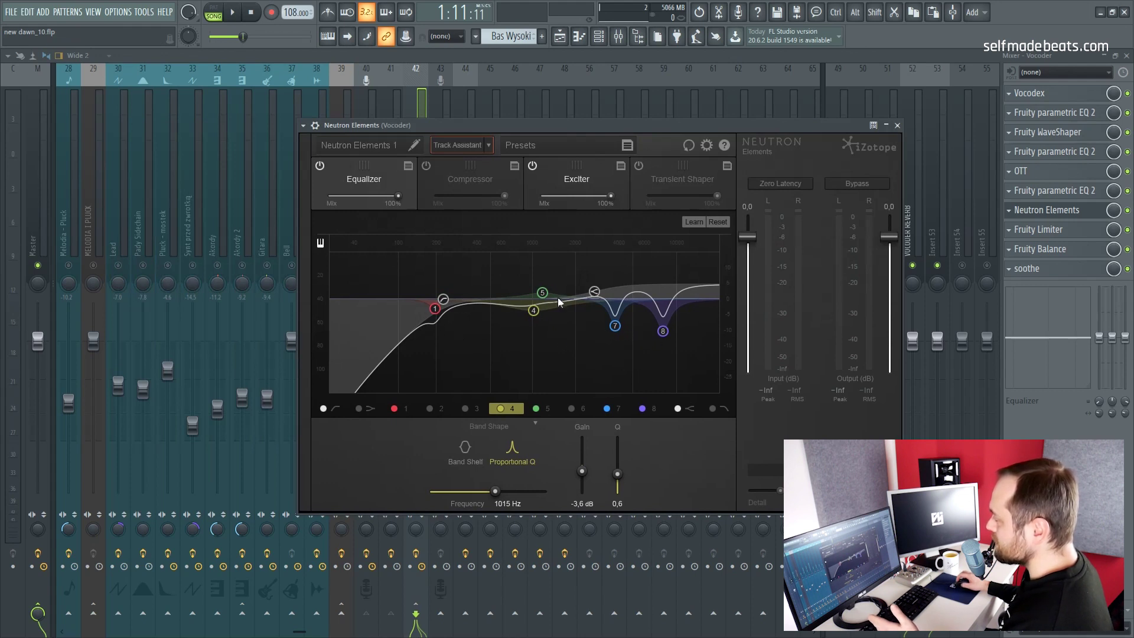
{"action": "left_click", "coordinate": [576, 179]}
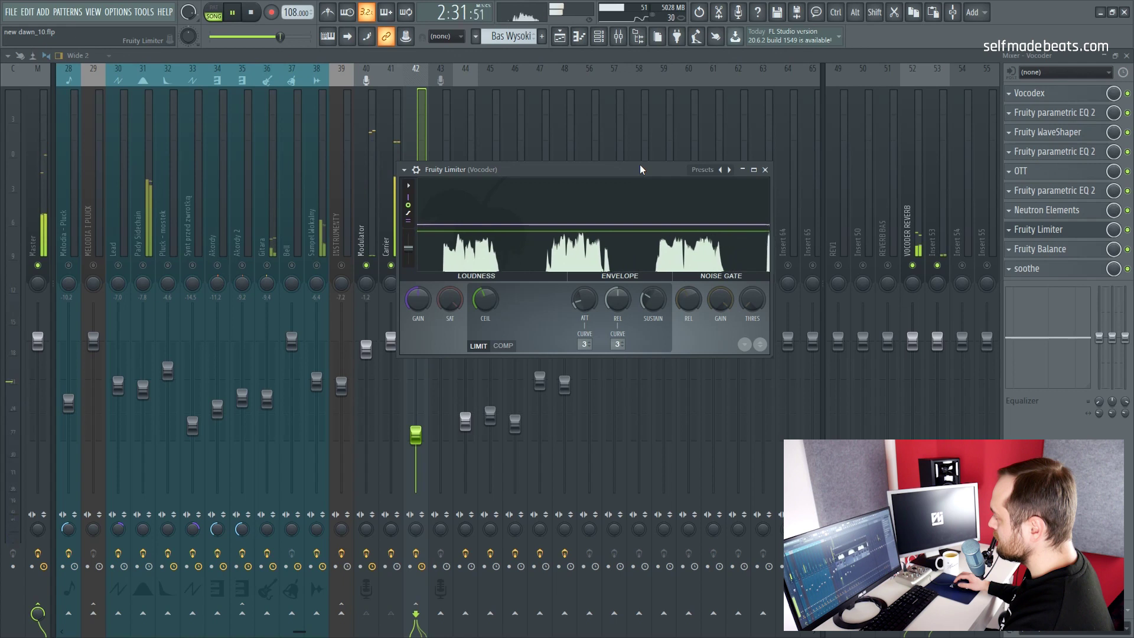
{"action": "key", "text": "space"}
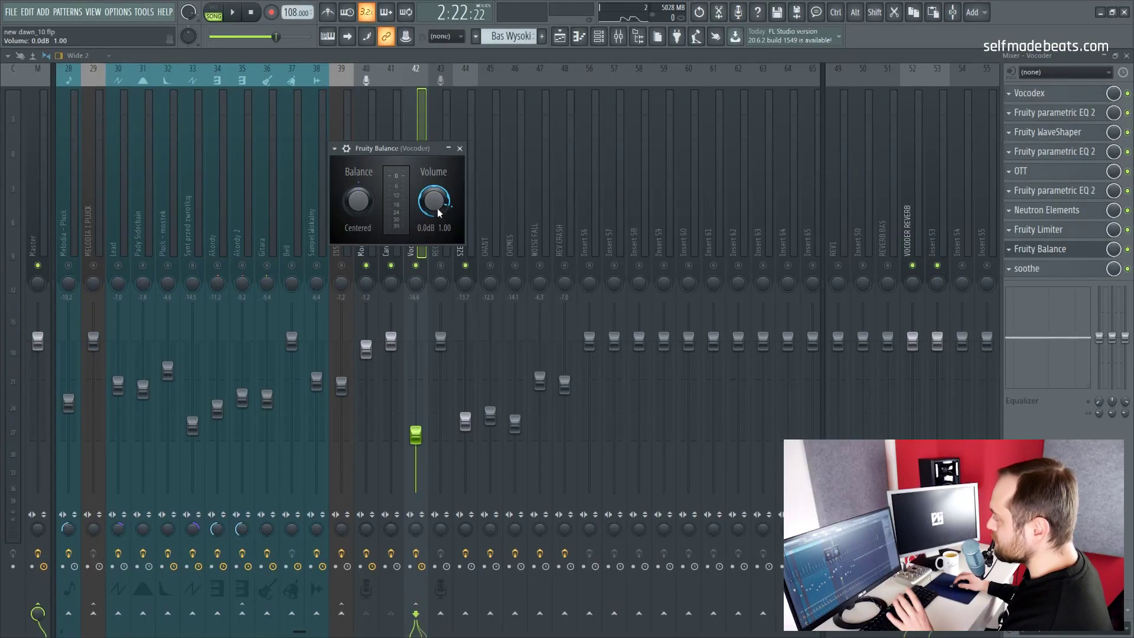
Close Fruity Balance after viewing its volume setting and inspect the soothe plugin on the Vocoder track
{"action": "left_click", "coordinate": [460, 149]}
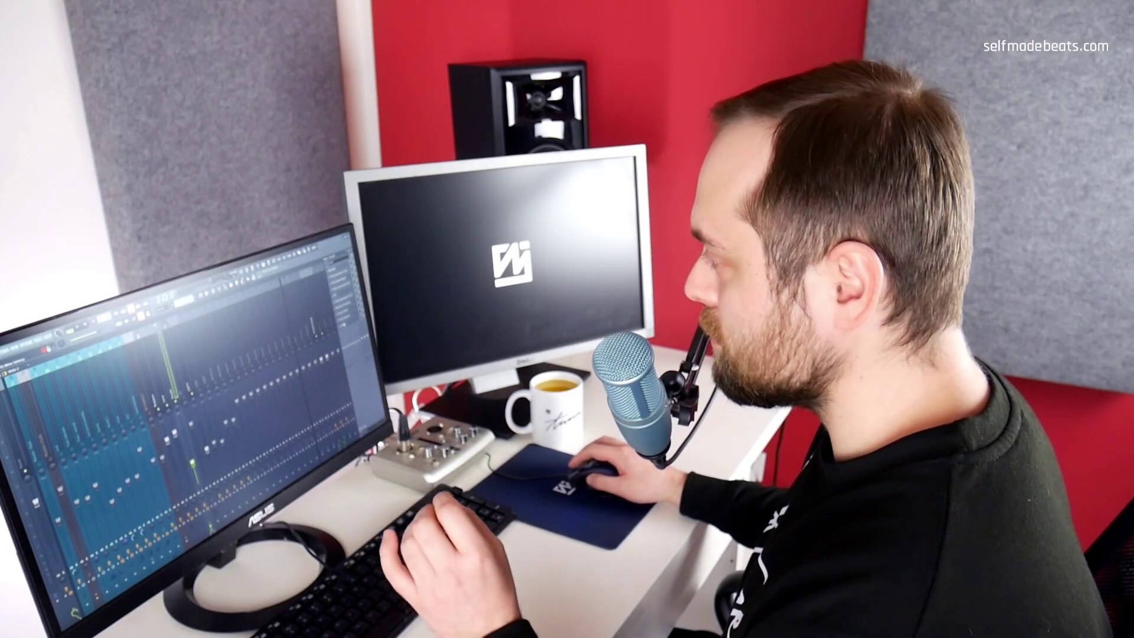
{"action": "left_click", "coordinate": [344, 322]}
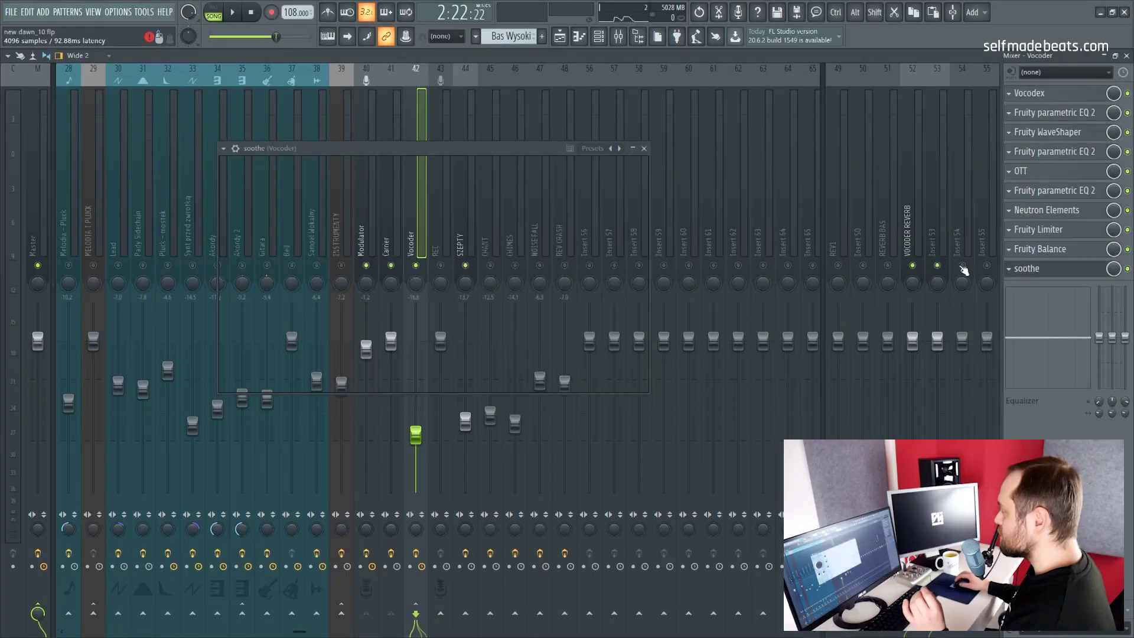
{"action": "left_click_drag", "start_coordinate": [509, 144], "coordinate": [584, 147]}
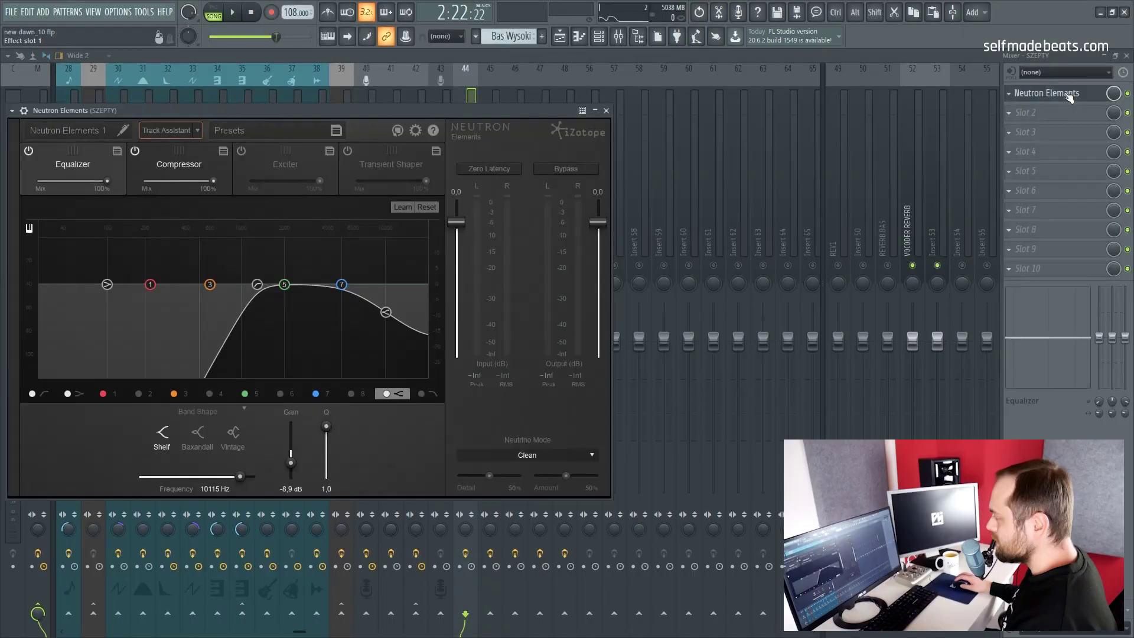
Inspect the Neutron Elements equalizer on the SZEPTY track
{"action": "left_click_drag", "start_coordinate": [513, 112], "coordinate": [738, 112]}
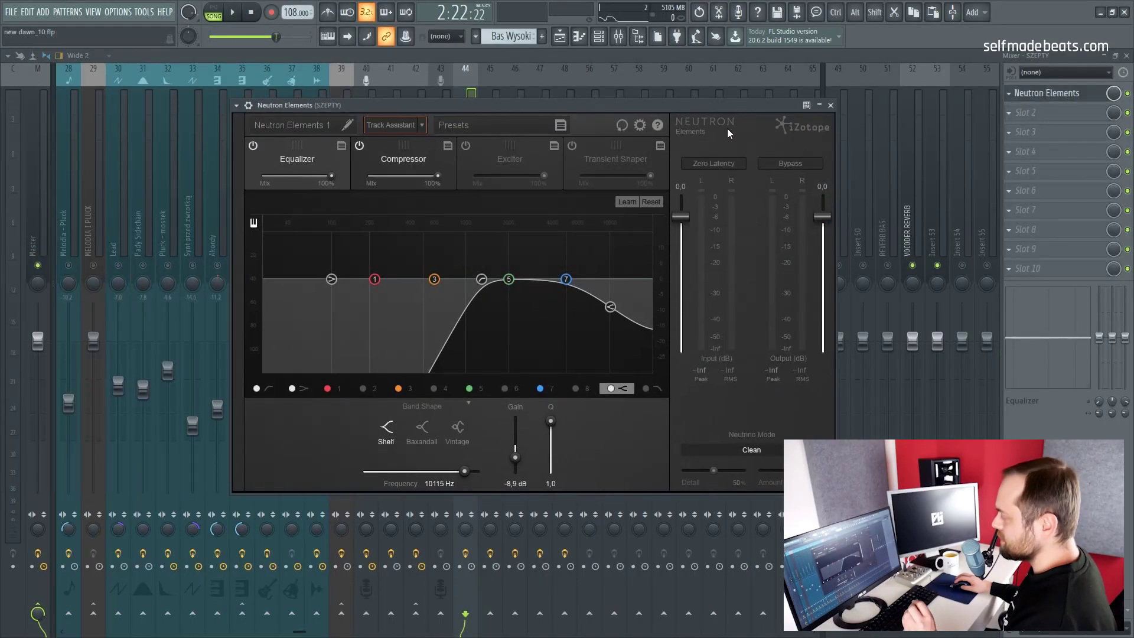